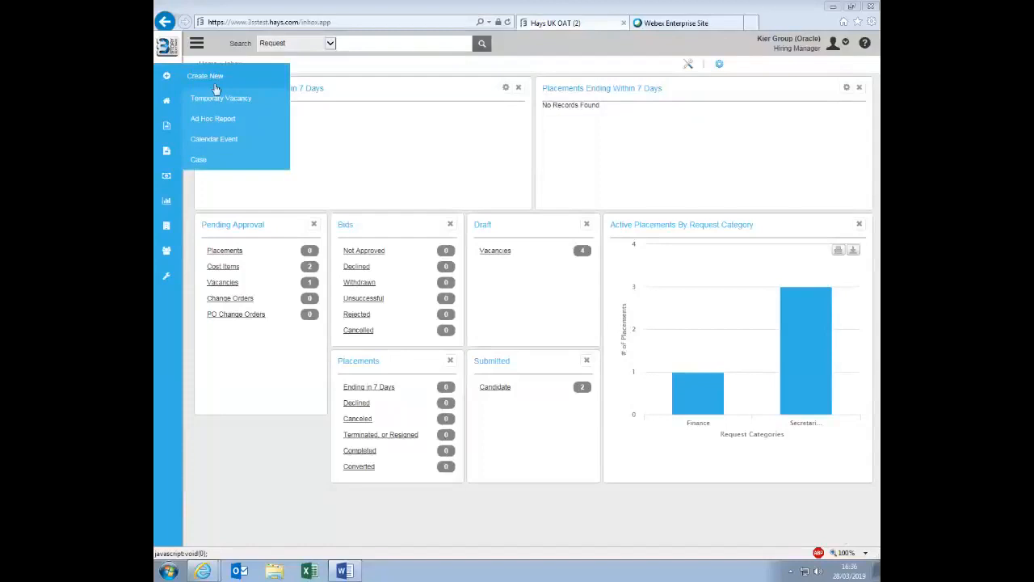
- Start a new temporary vacancy with department C&IS Building UK Southern and Kier Office (TEST) Aylesford
left_click(212, 104)
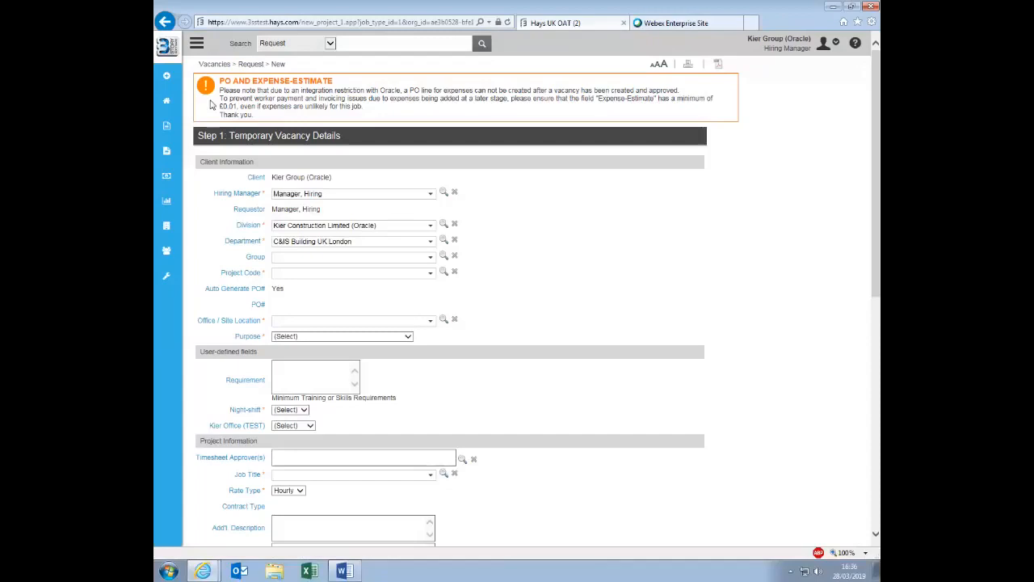
left_click(443, 241)
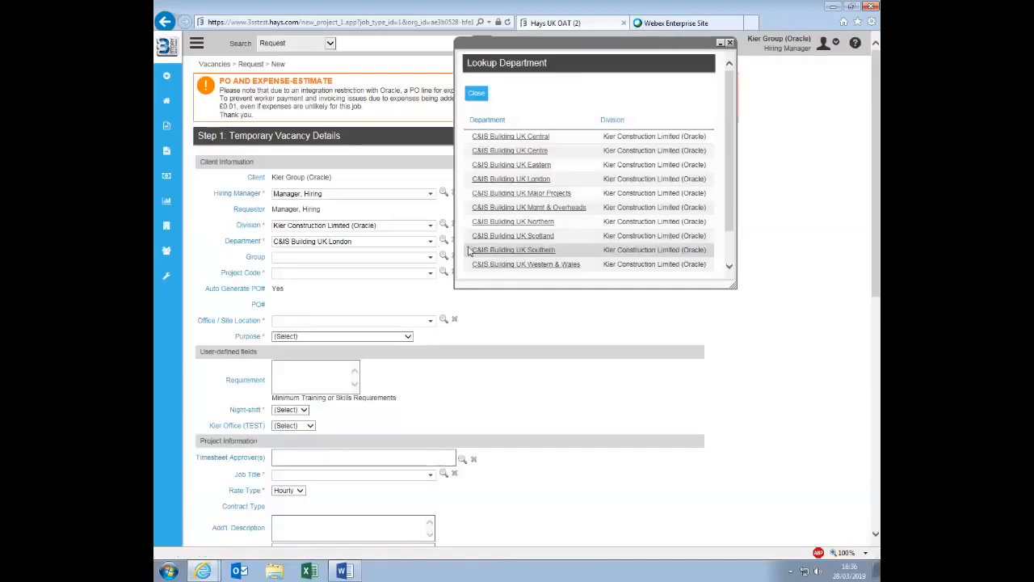
left_click(475, 251)
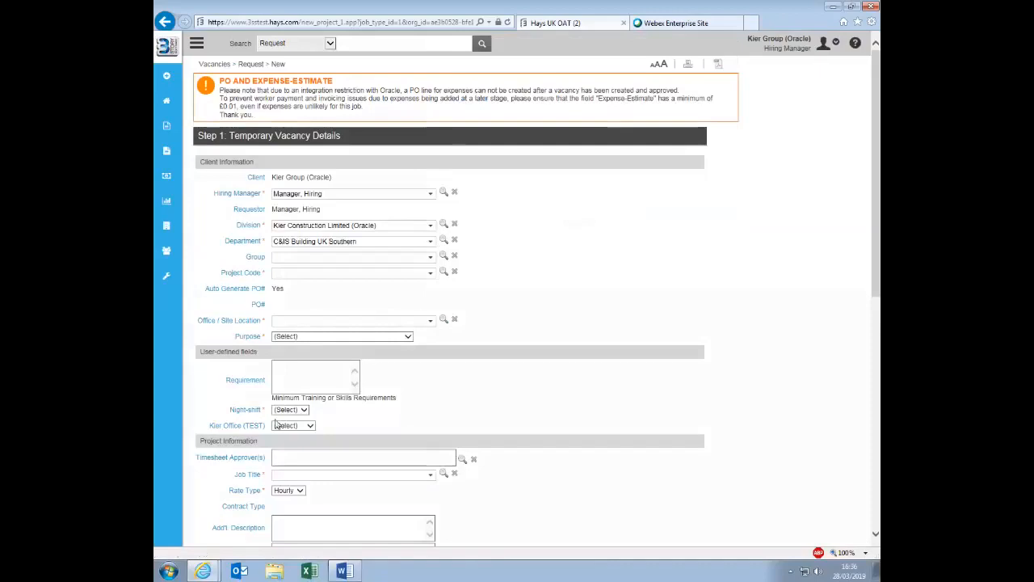
left_click_drag(268, 426, 214, 431)
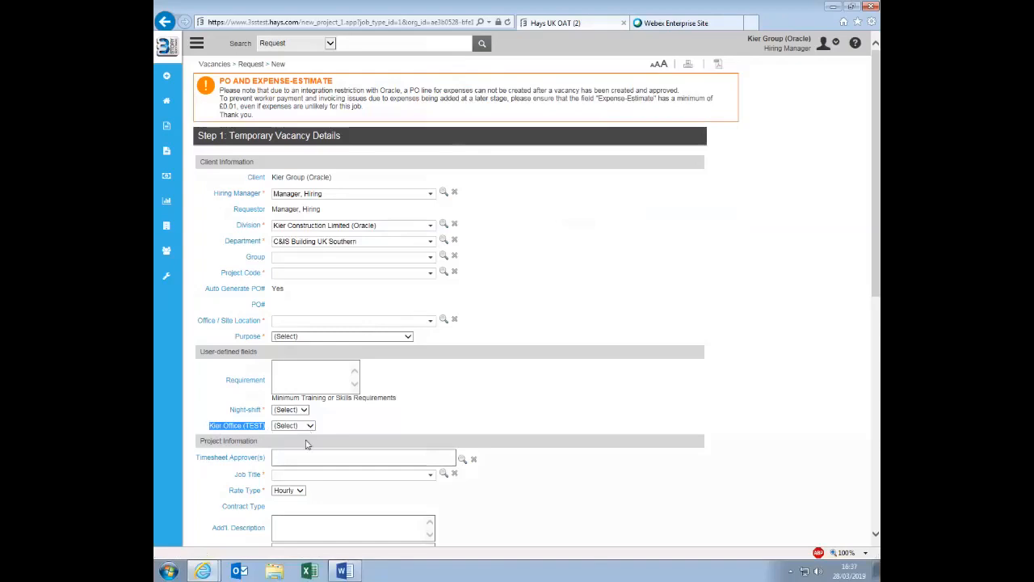
key("Down")
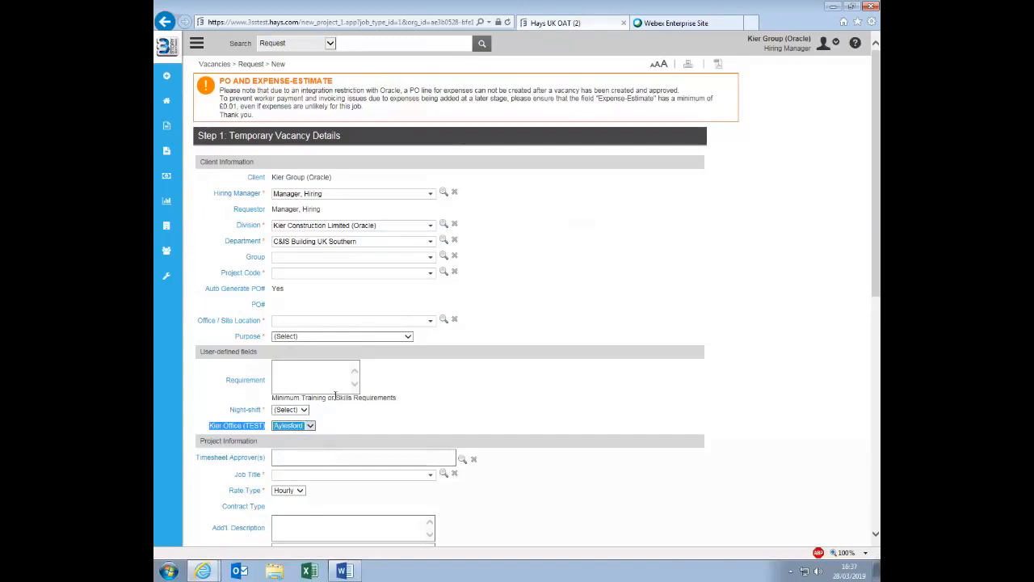
- Look up project code 10000019 and assign "10000019 - Operational" to the vacancy
left_click(443, 273)
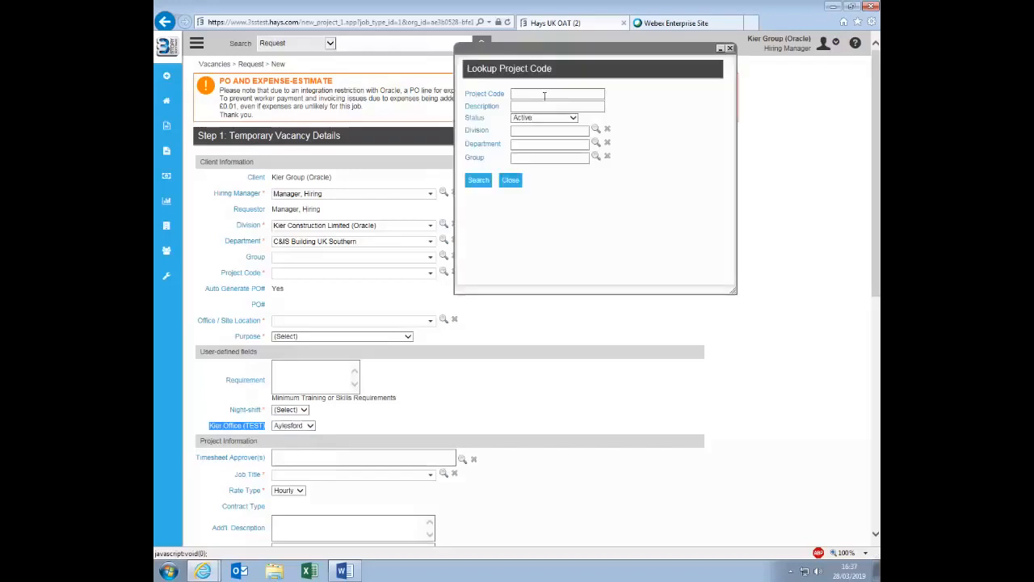
left_click(545, 95)
type("1000")
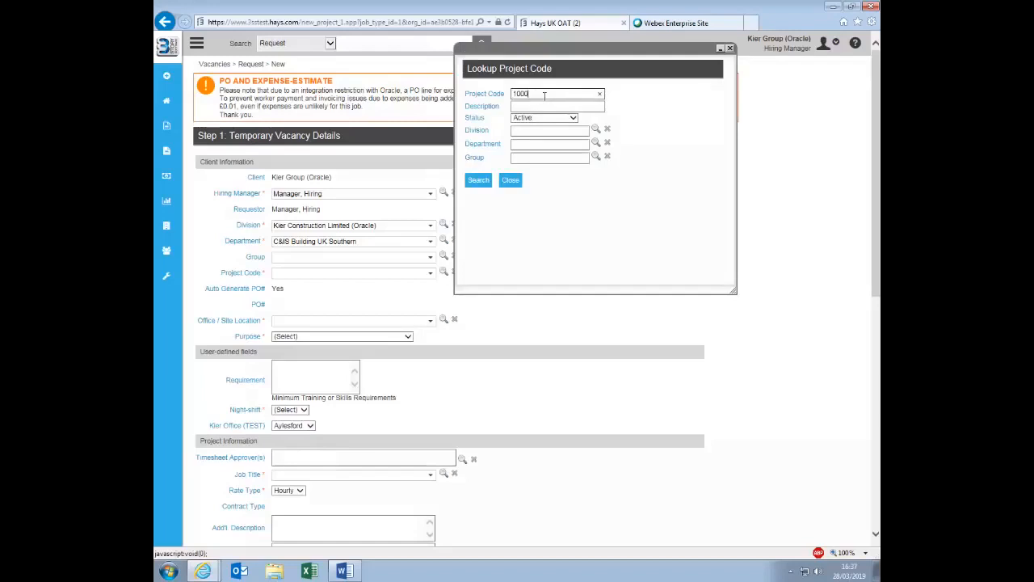
type("0019")
left_click(477, 181)
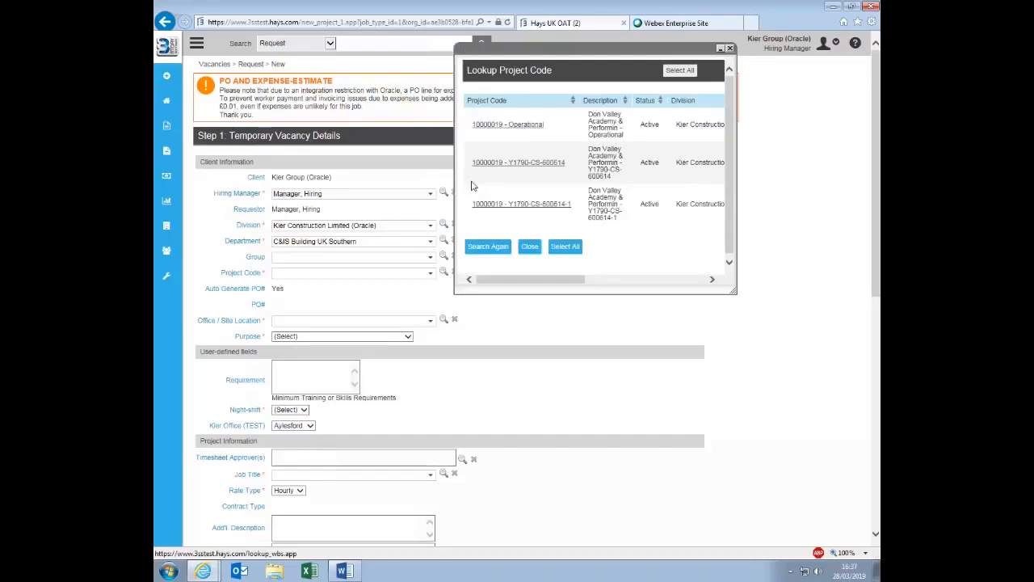
left_click(508, 125)
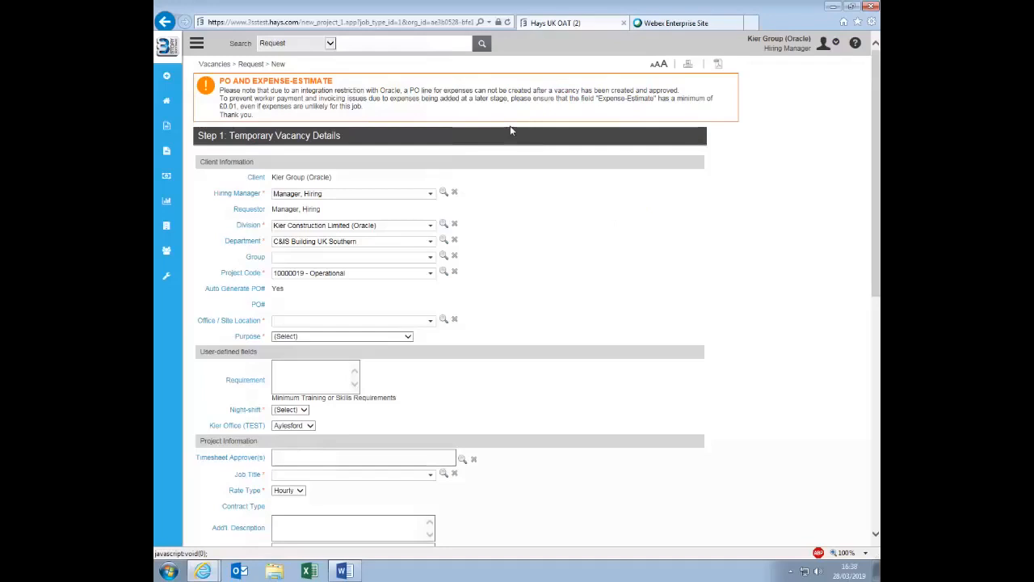
- Look up Aylesford sites and set the office / site location to "37622 - Aylesford - Aylesford Primary School"
left_click(443, 321)
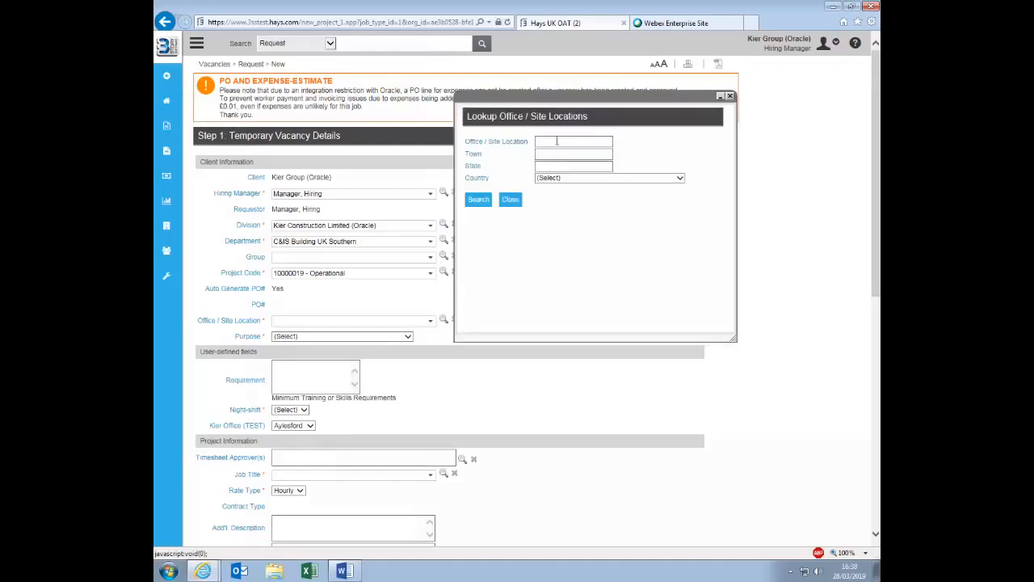
left_click(557, 141)
type("Aylesford")
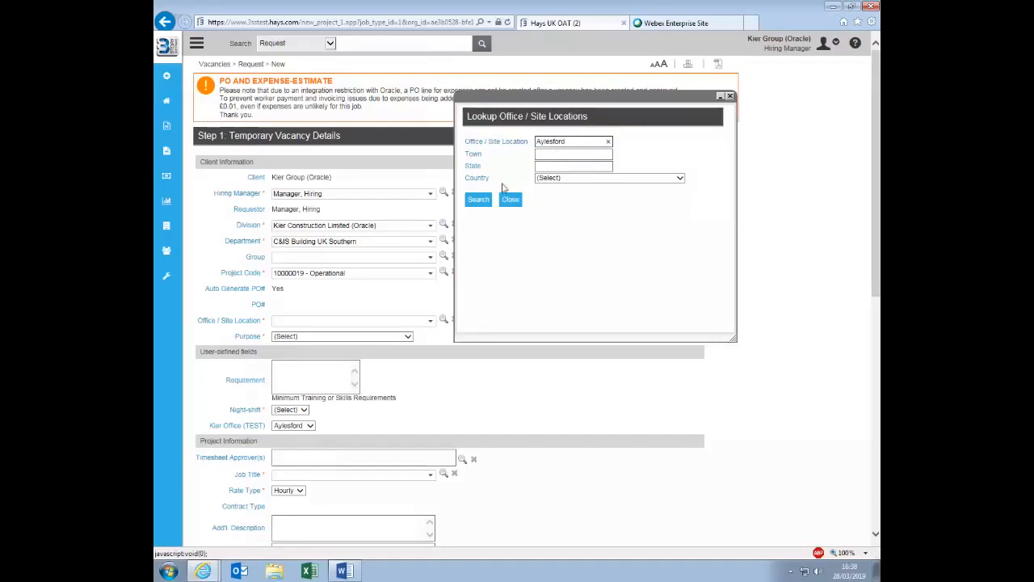
left_click(479, 200)
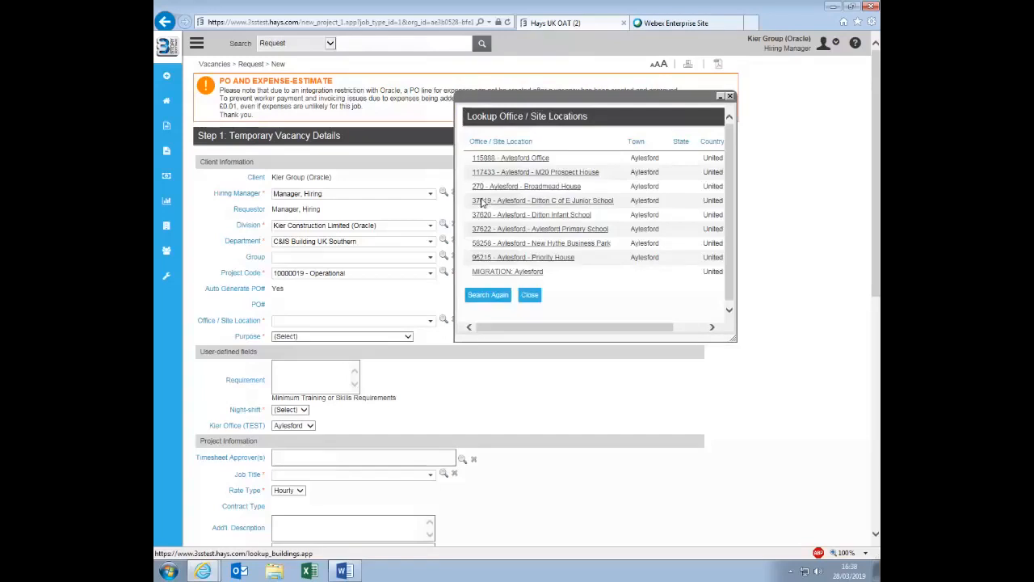
left_click(518, 229)
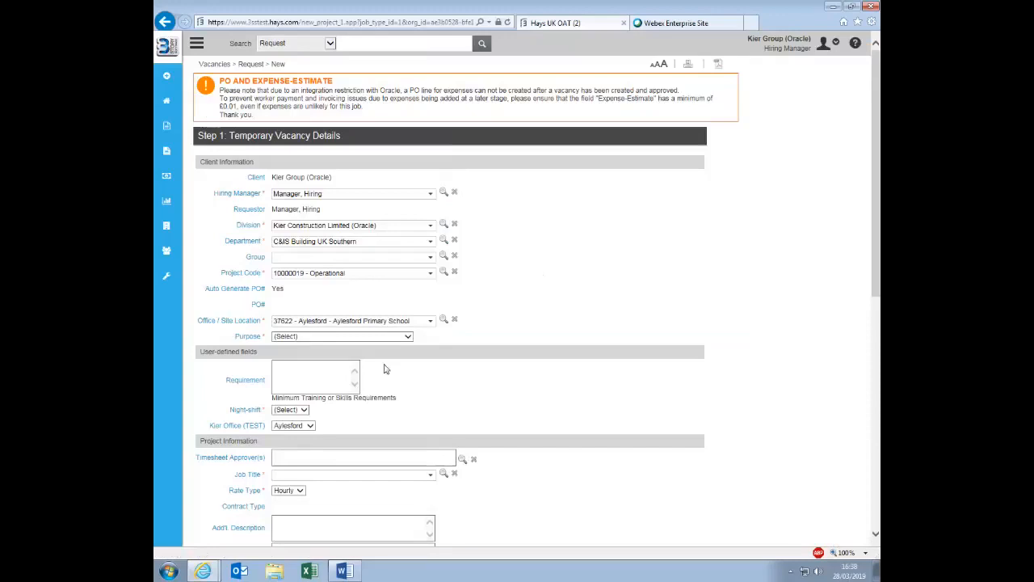
- Fill in the vacancy's purpose as Replacement, night-shift as No and requirement as "SITE ADDRESS"
left_click(380, 420)
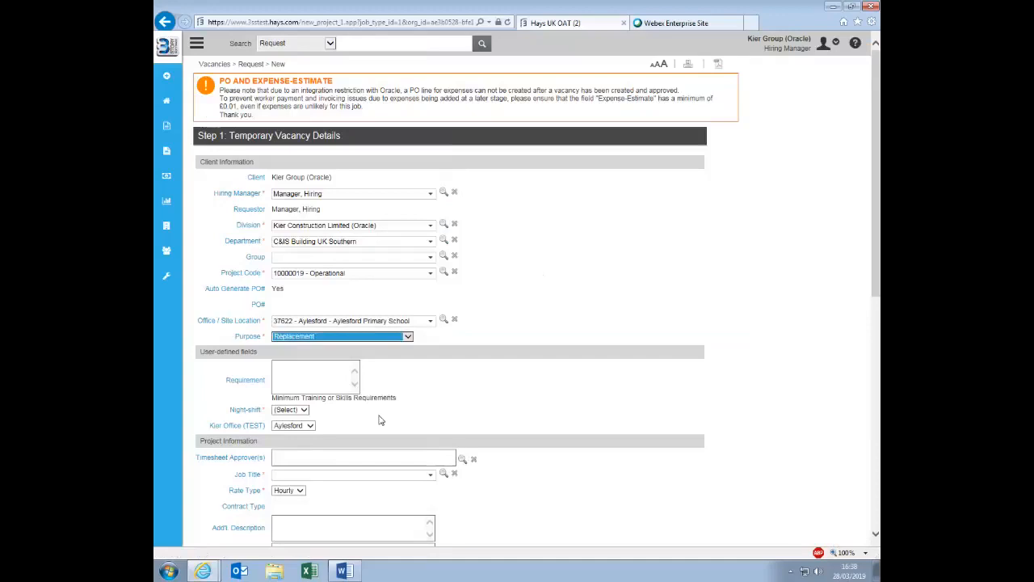
left_click(304, 413)
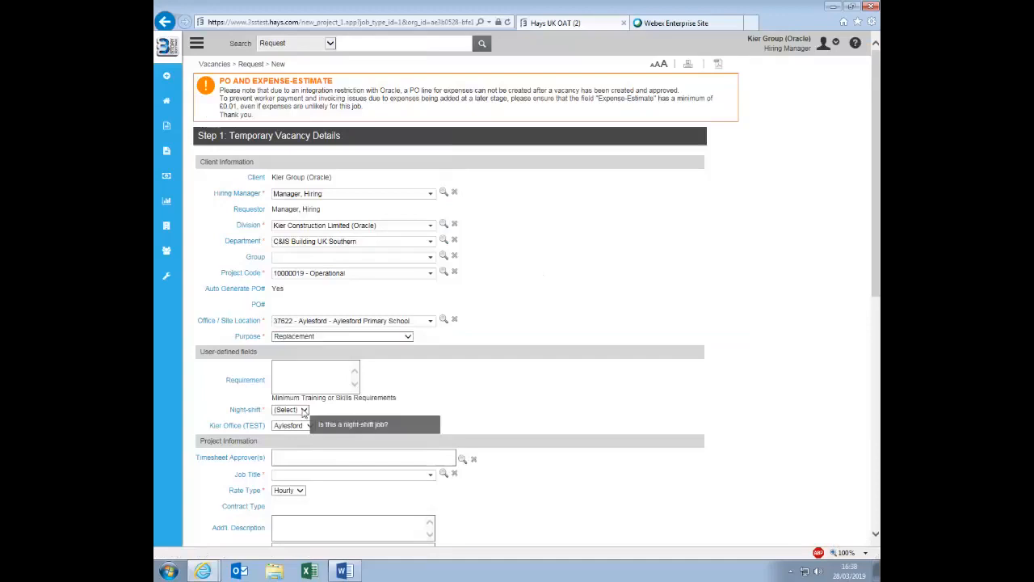
left_click(301, 419)
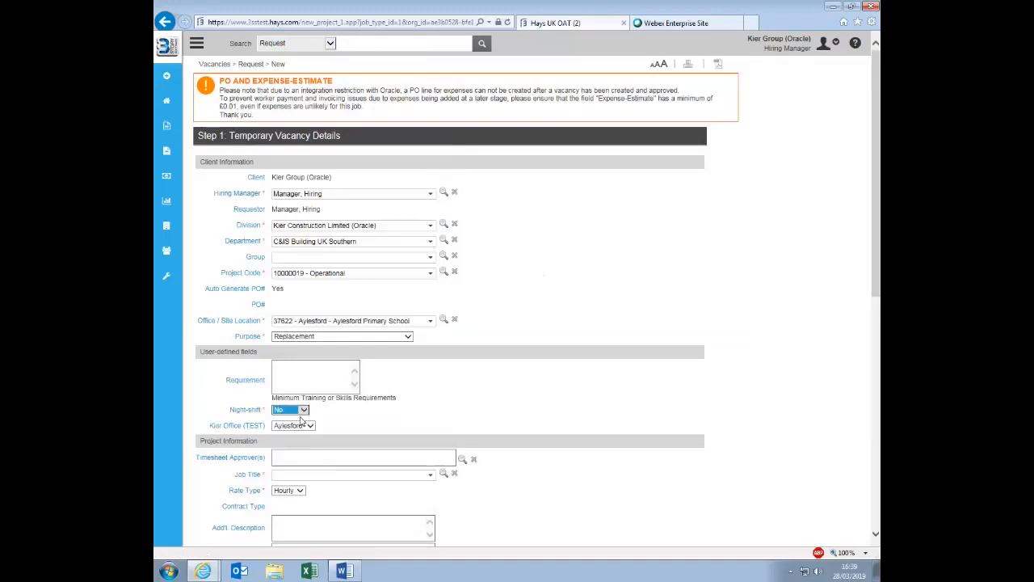
left_click(304, 379)
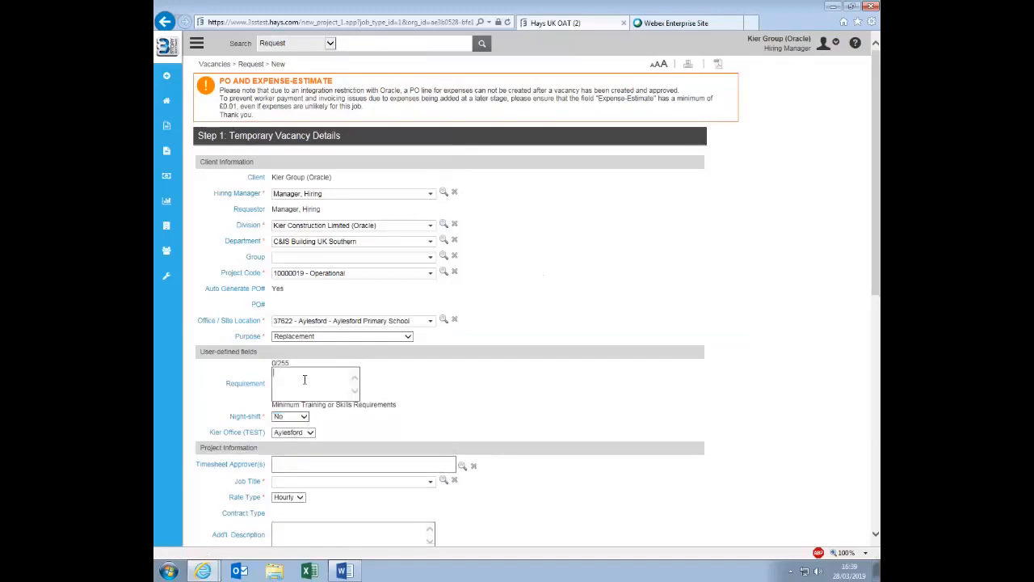
type("SITE ADDRESS")
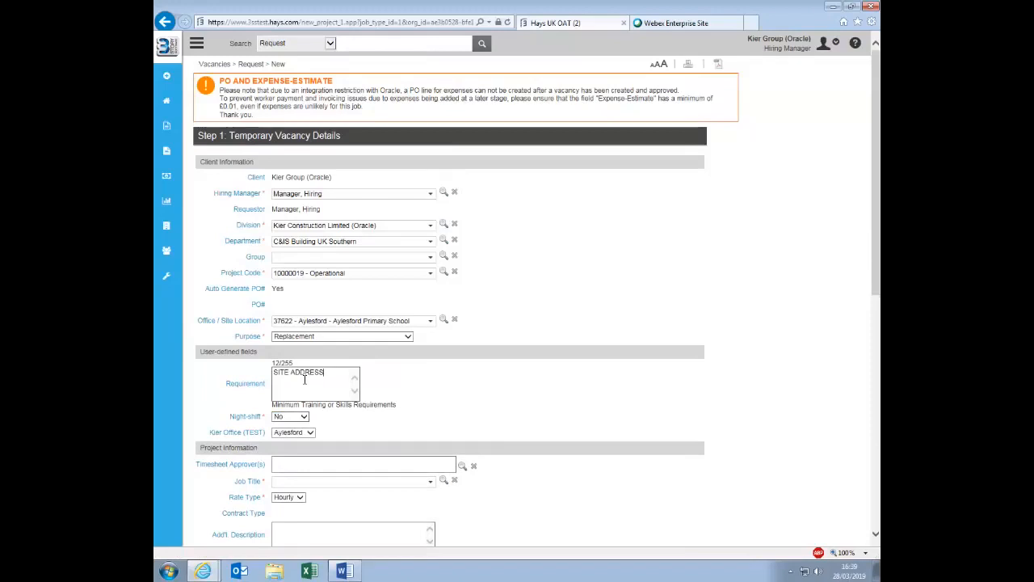
- Search the client users by surname and add the Hiring Manager and the Reporting (Business Unit) user as timesheet approvers
left_click(462, 466)
left_click(534, 315)
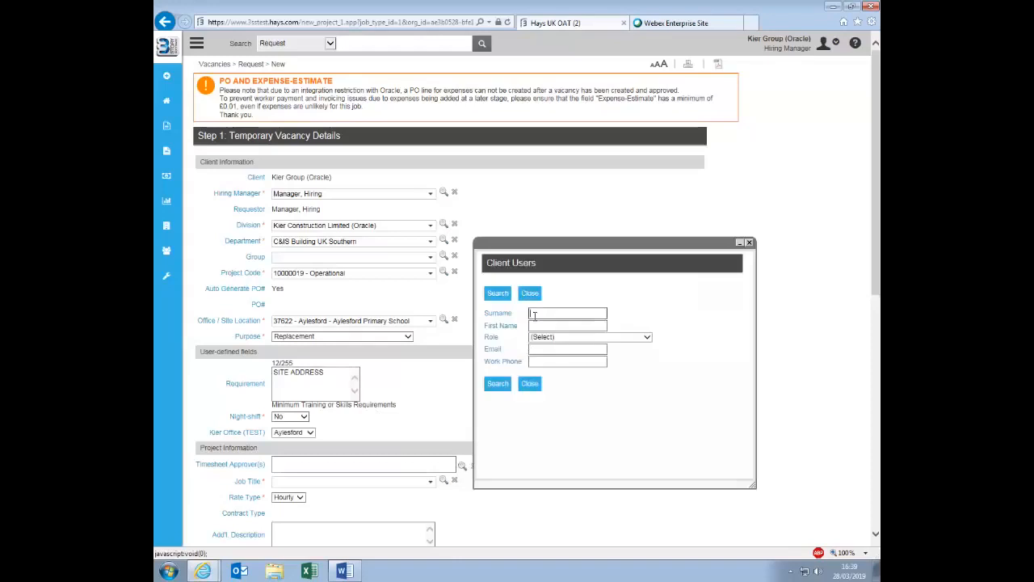
type("Manager")
left_click(502, 382)
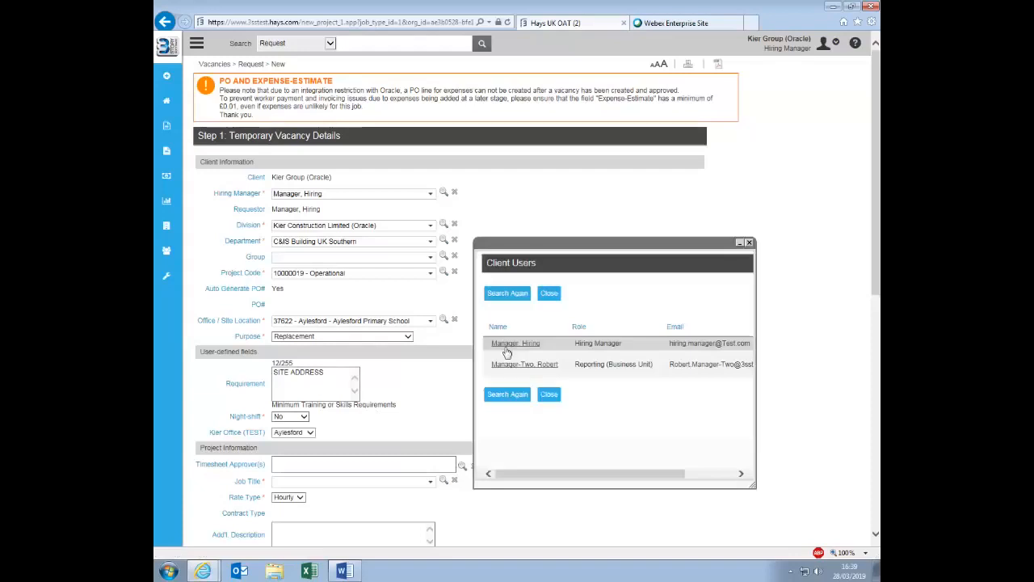
left_click(506, 346)
left_click(506, 365)
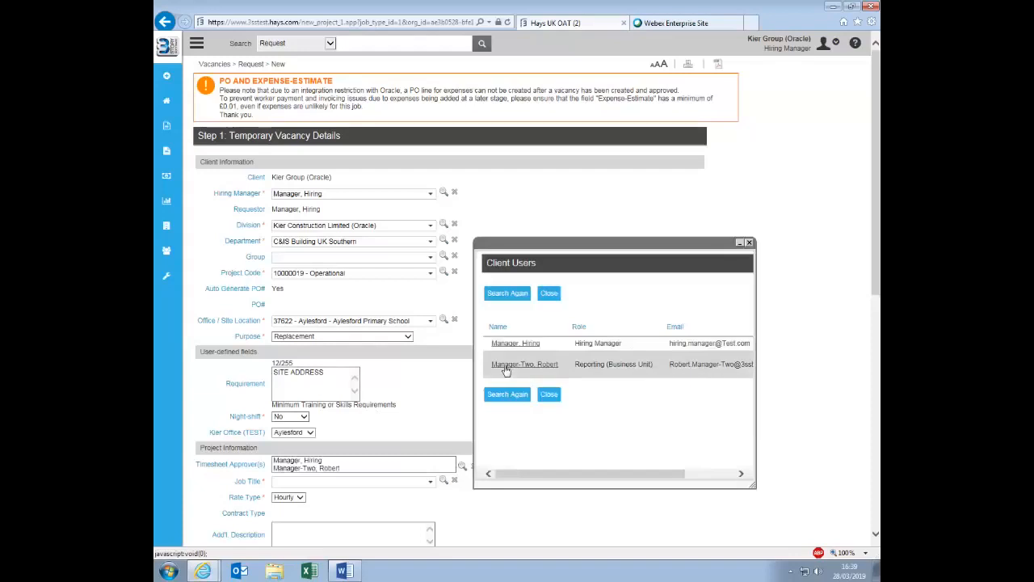
left_click(549, 393)
- Search the job titles for "Labourer" and set the vacancy's job title to Labourer in the Operative category
scroll(536, 468, "down", 5)
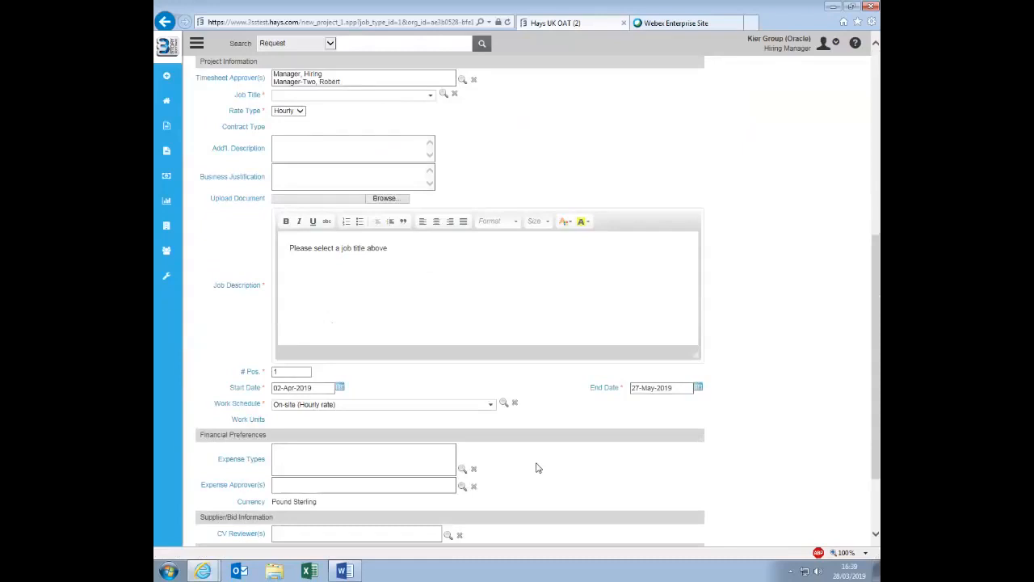
left_click(442, 95)
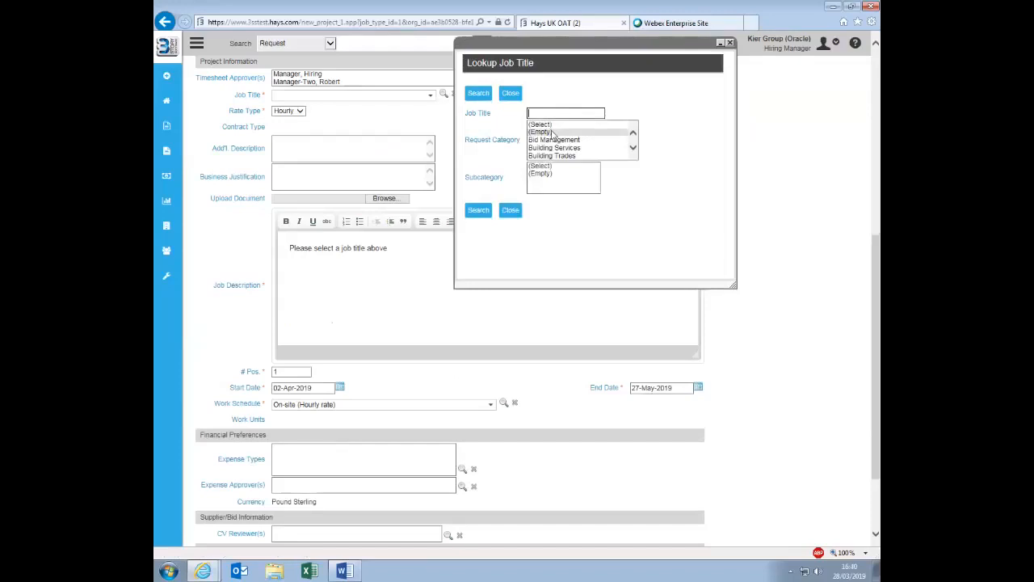
type("Labourer")
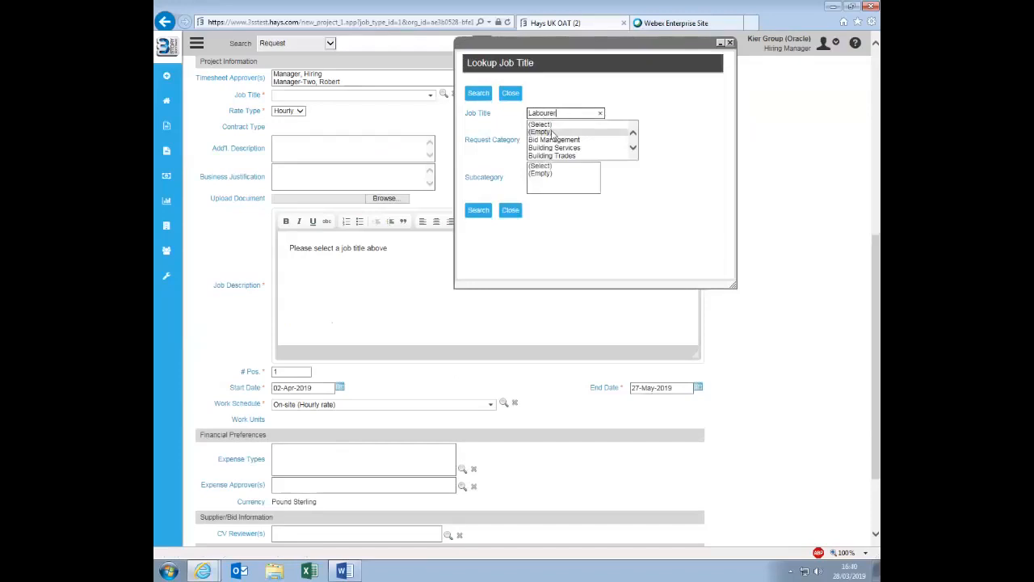
left_click(488, 209)
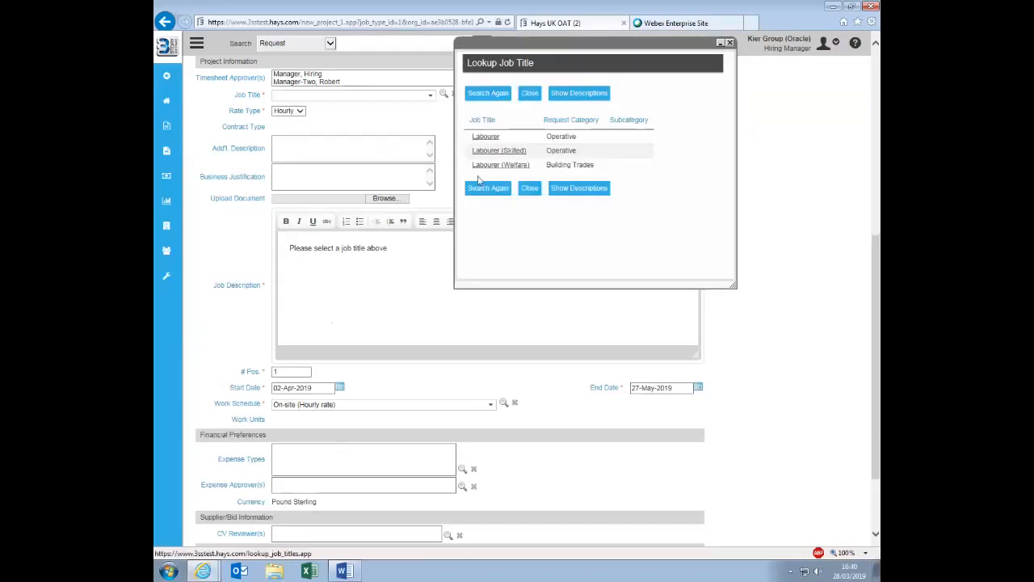
left_click(482, 136)
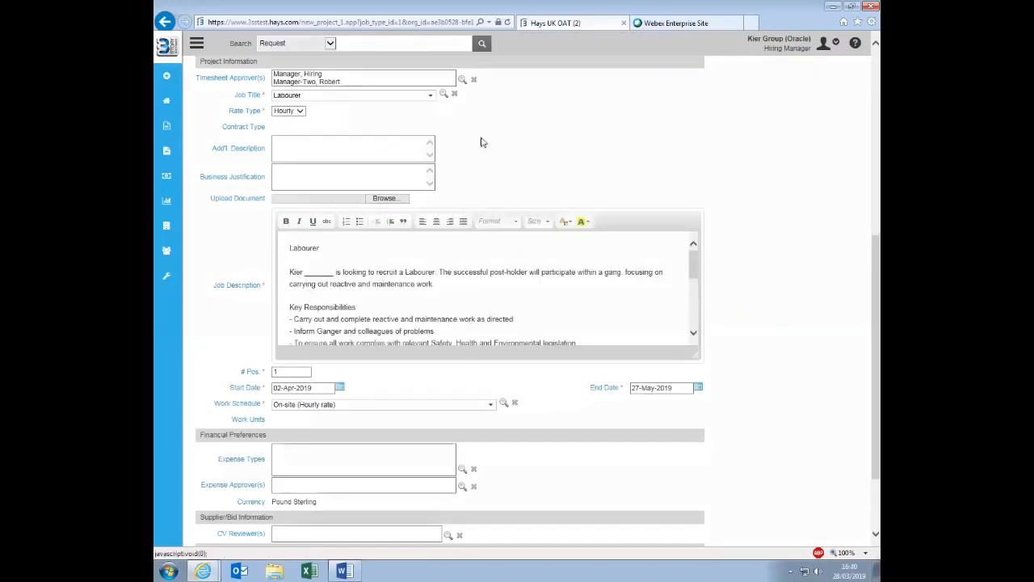
- Replace the blank line after "Kier" in the job description's opening sentence with "Southern"
left_click(328, 249)
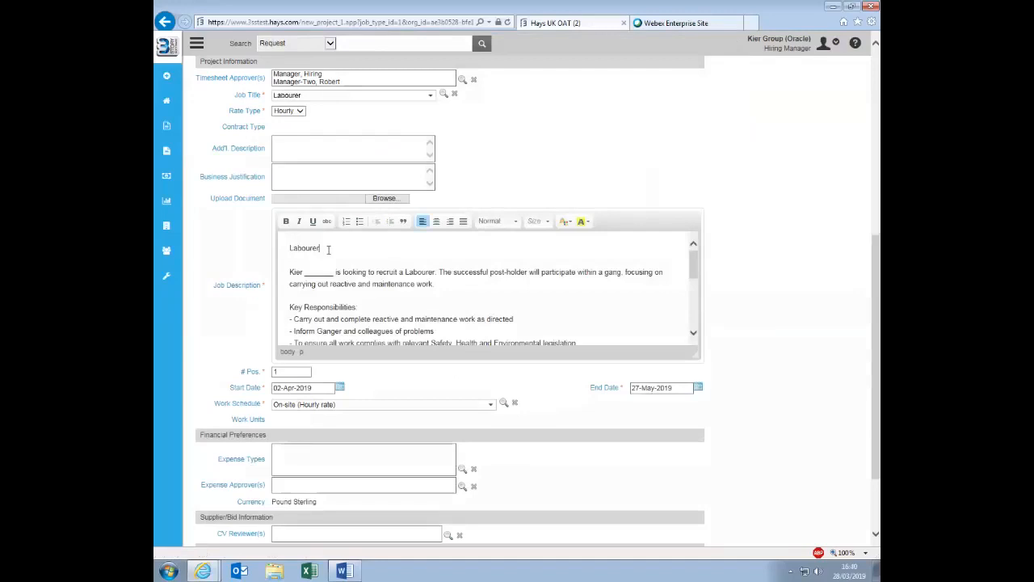
left_click(332, 273)
key("BackSpace")
key("BackSpace")
key("BackSpace")
key("BackSpace")
key("BackSpace")
key("BackSpace")
key("BackSpace")
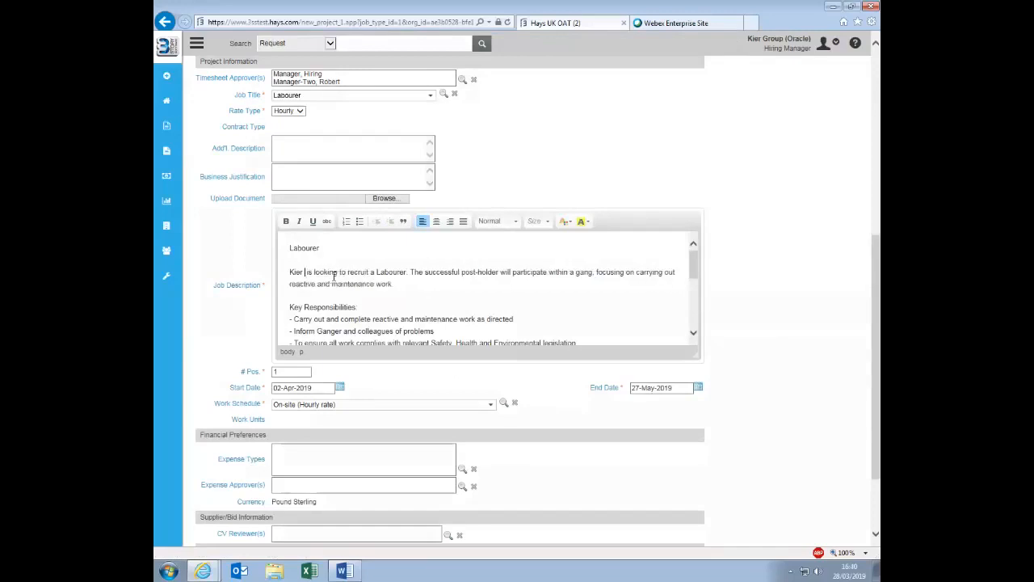
type("Sou")
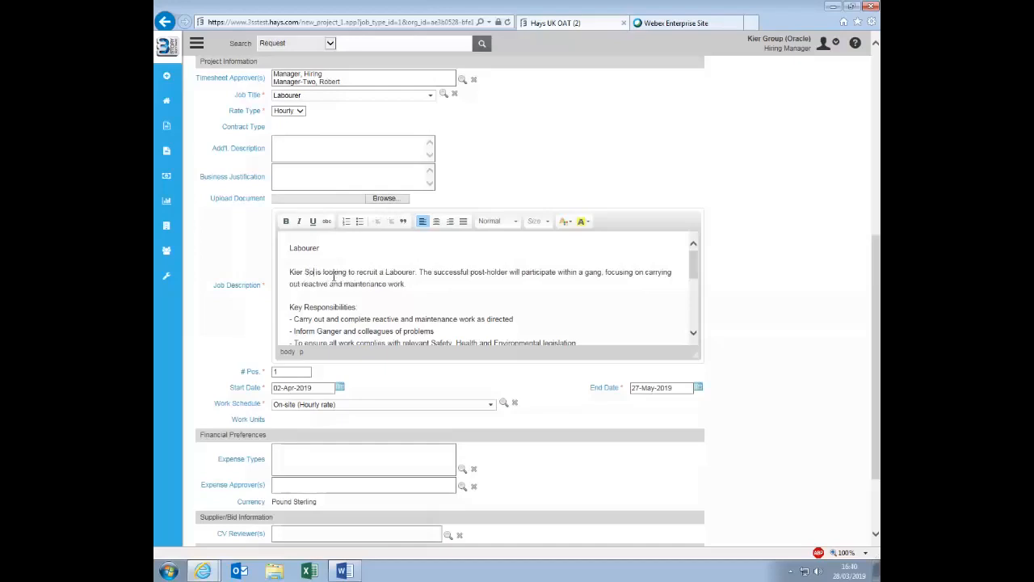
type("thern")
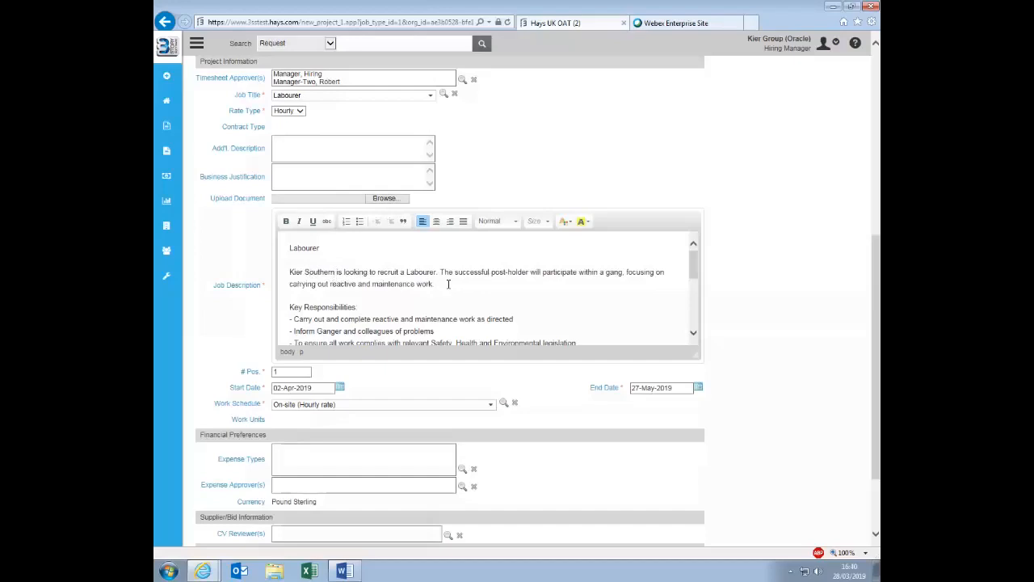
- Set the number of positions for the vacancy to 3
left_click_drag(263, 199, 212, 202)
left_click(448, 283)
left_click(298, 115)
left_click(277, 371)
key("BackSpace")
- Set the vacancy's end date to 26-Apr-2019
left_click(340, 388)
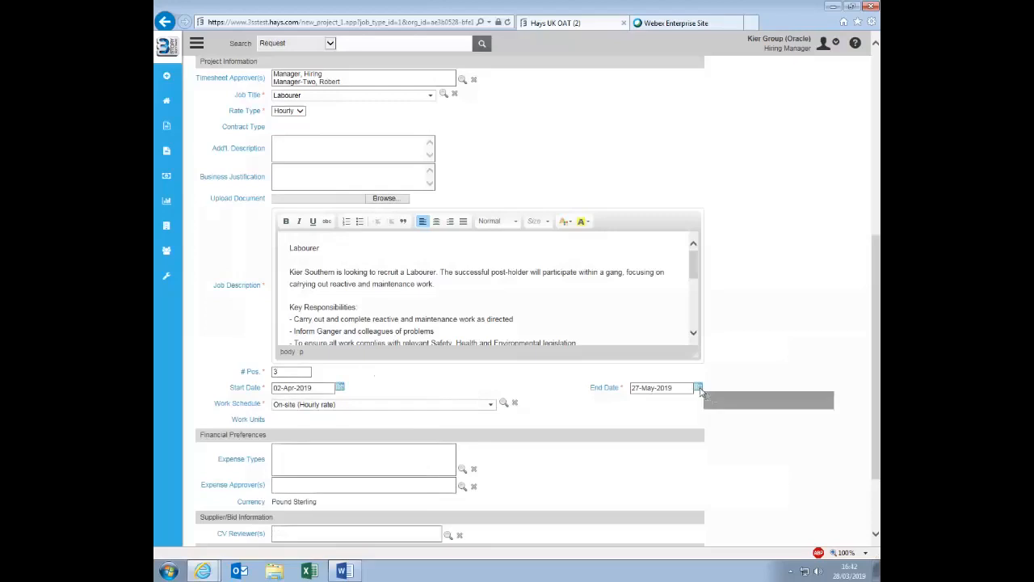
left_click(700, 389)
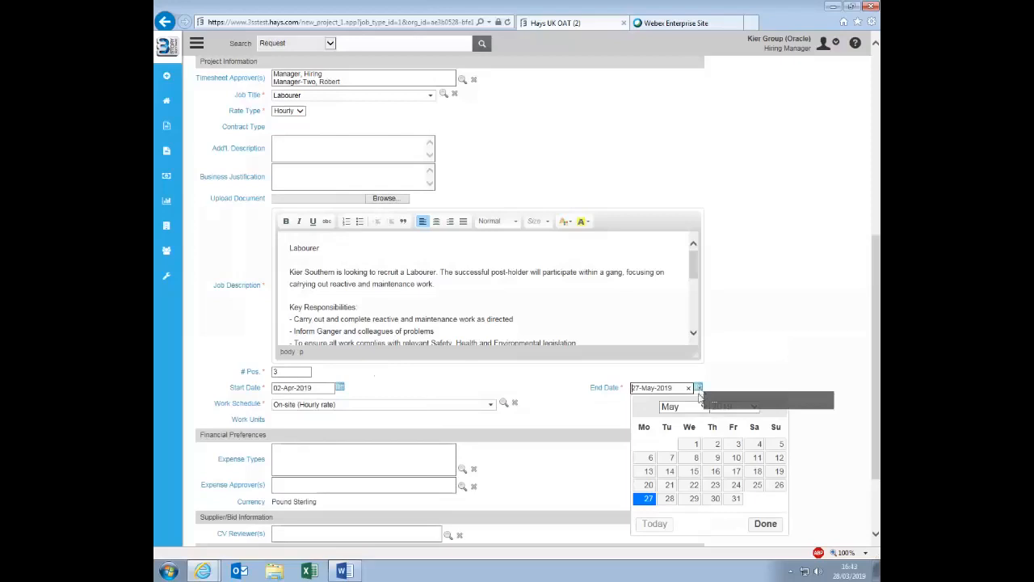
left_click(702, 406)
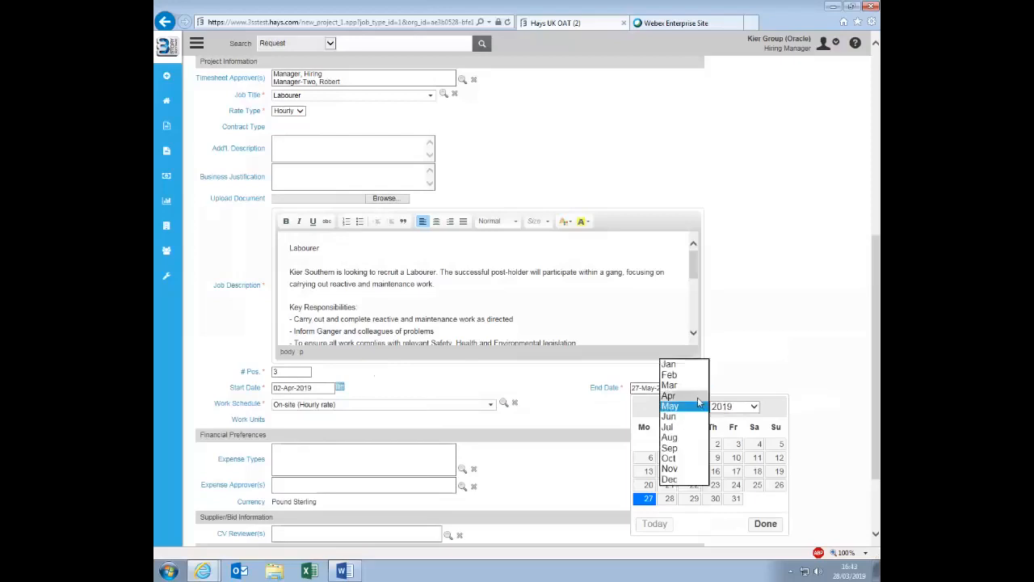
left_click(697, 397)
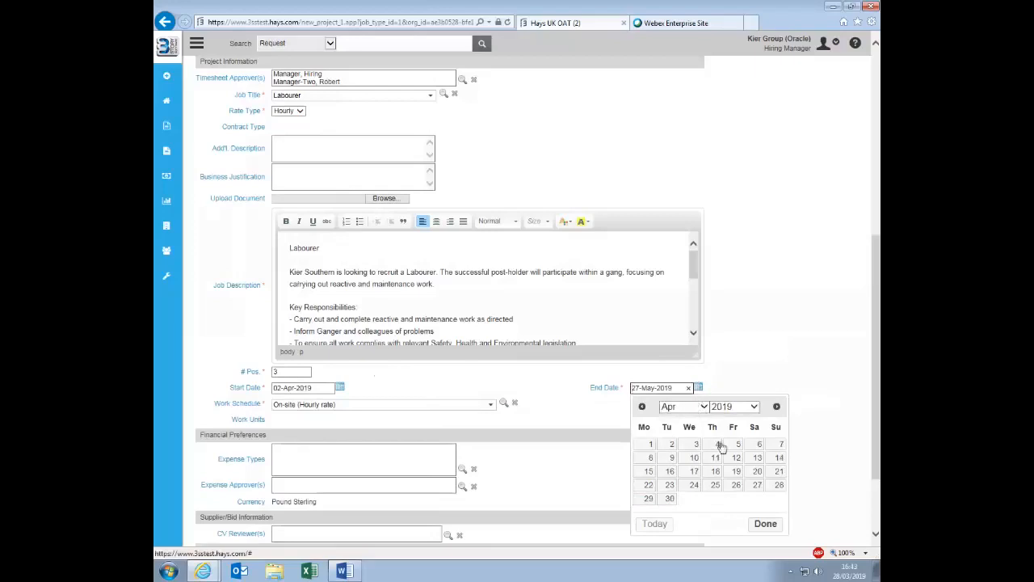
left_click(736, 484)
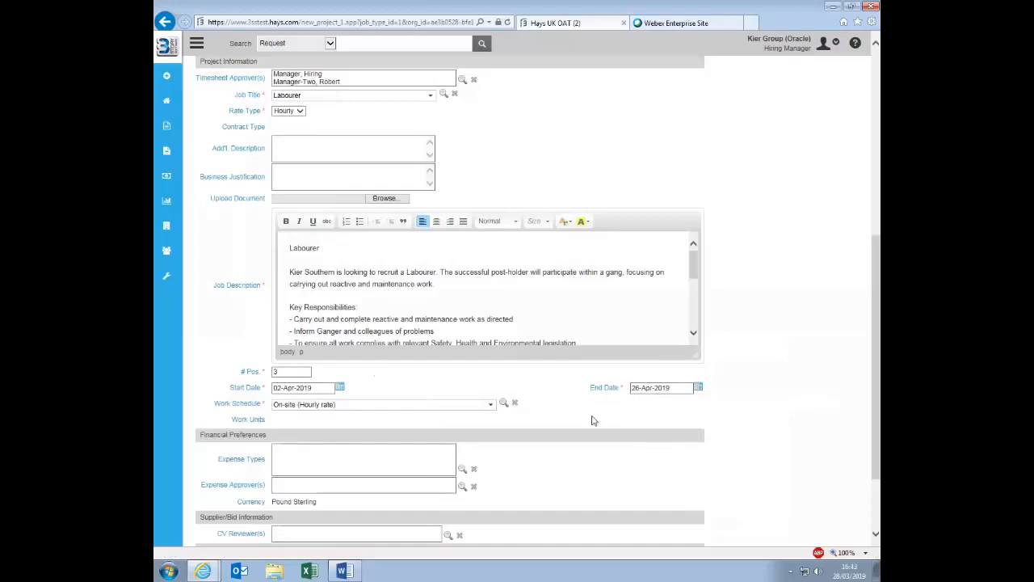
- Look up the client work schedules and choose On-site (Hourly rate) for the vacancy
left_click(503, 403)
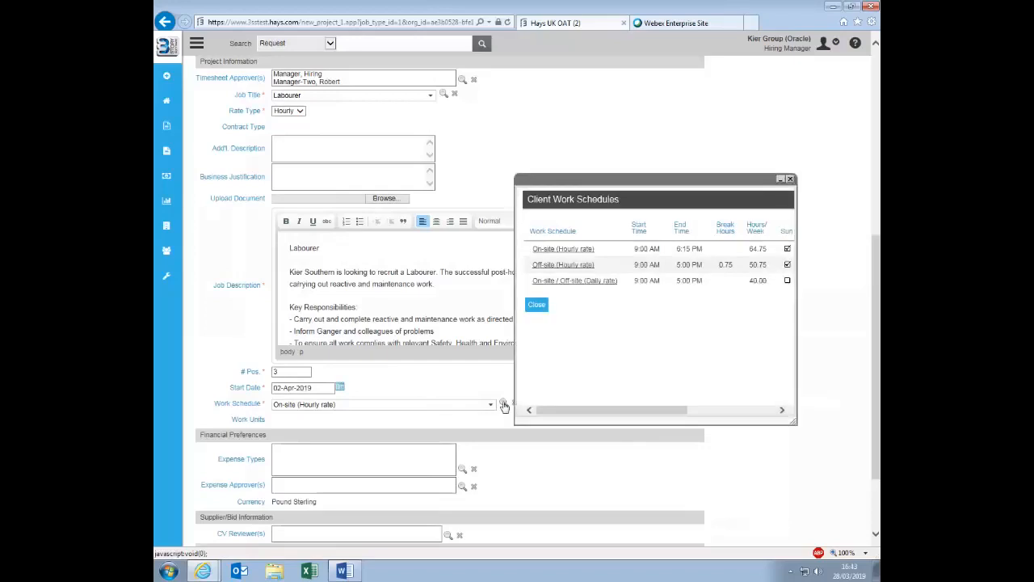
left_click(561, 250)
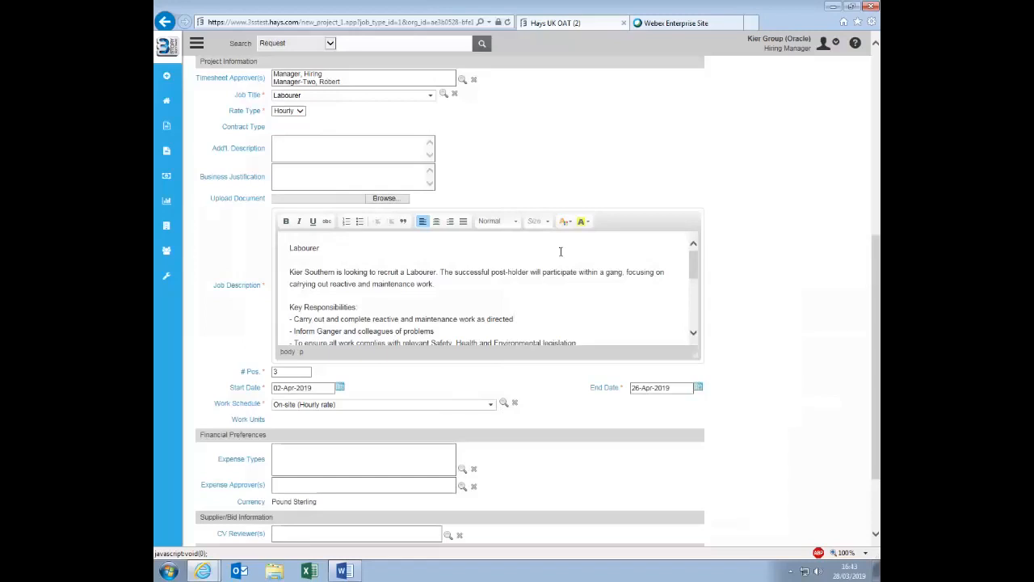
- Search the client users by surname and add the manager with the Reporting (Business Unit) role as CV reviewer
scroll(563, 367, "down", 3)
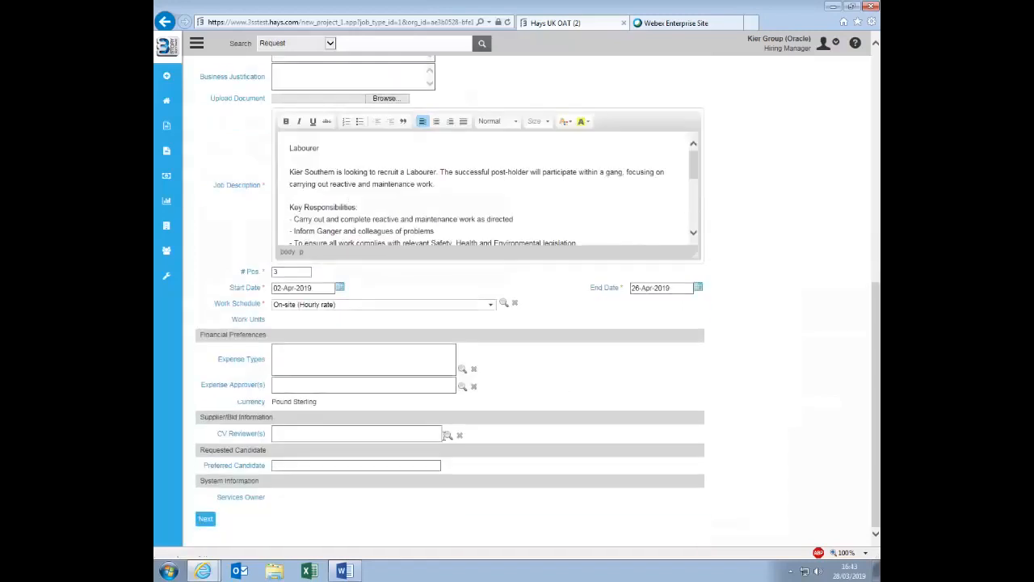
left_click(447, 437)
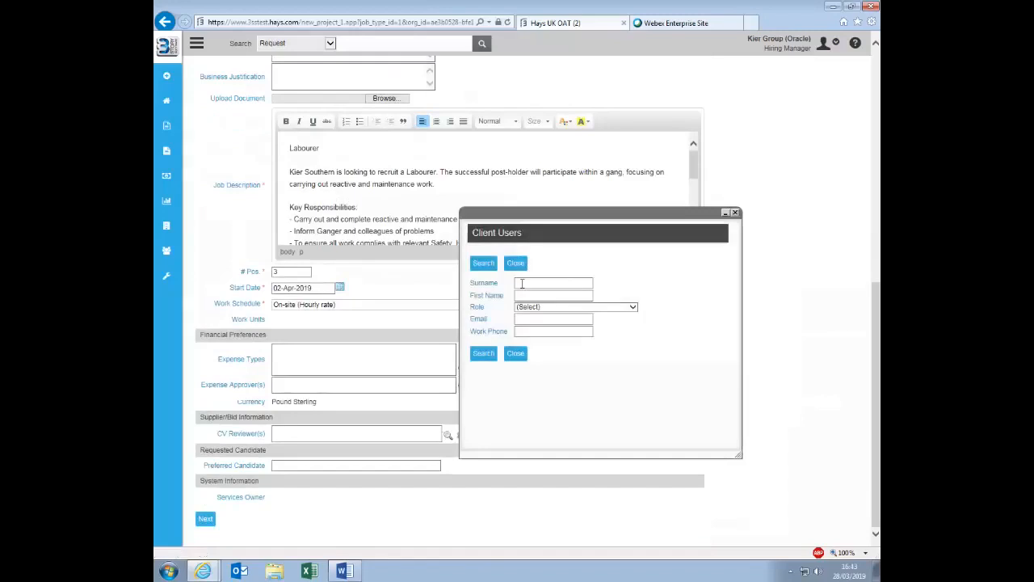
left_click(522, 285)
type("Manager")
left_click(484, 354)
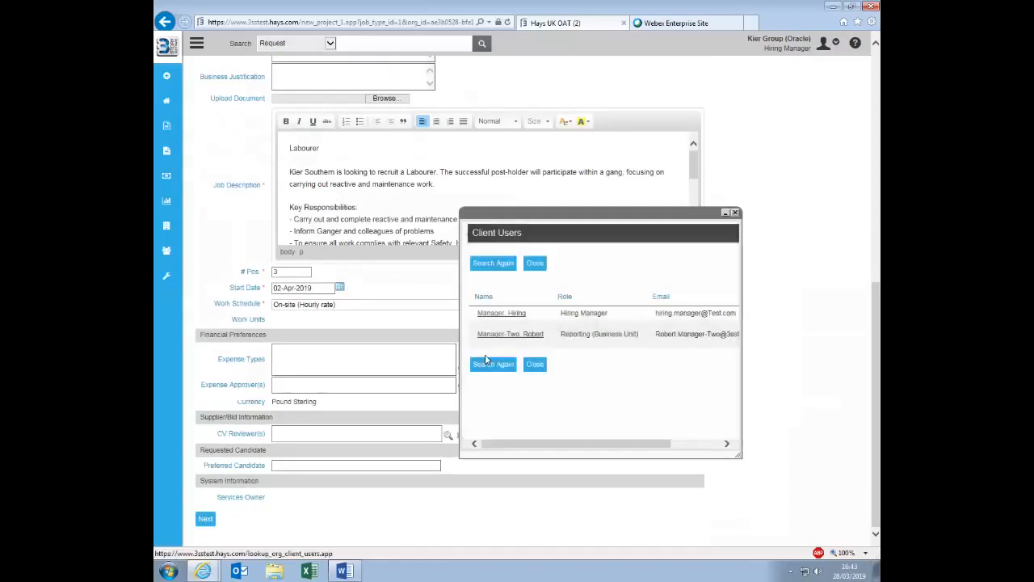
left_click(493, 338)
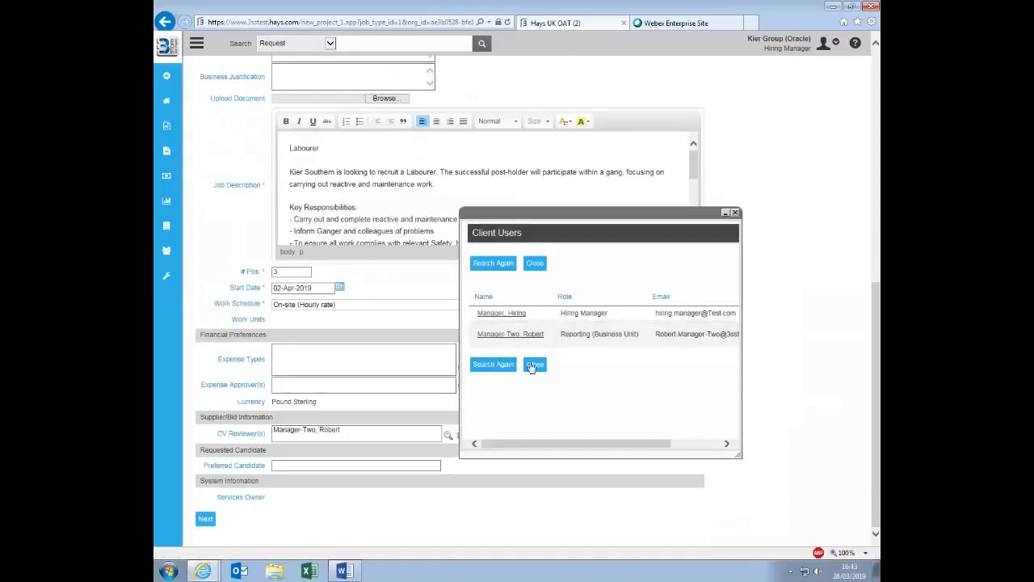
left_click(535, 363)
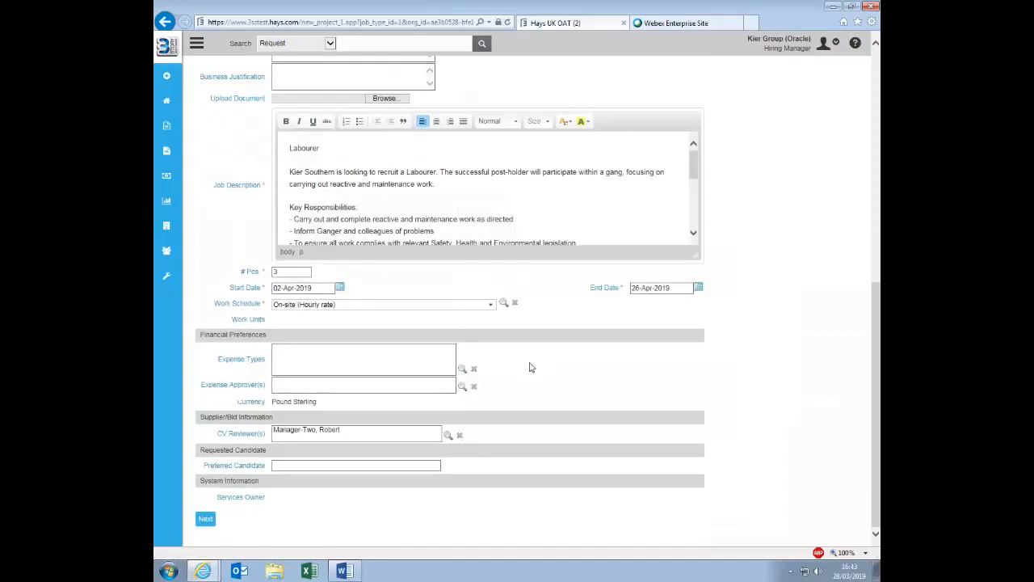
- Fill in the preferred candidate with the candidate's full name, "DIRECT REFERRAL" and the candidate's phone number, separated by dashes
left_click(374, 465)
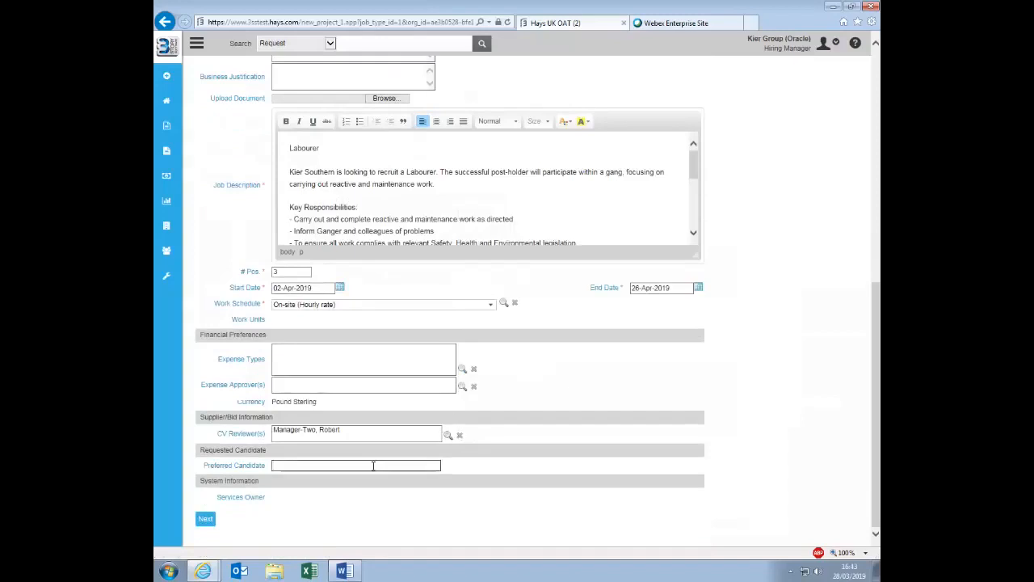
type("JOE BLOGGS - DIRECT REFERR")
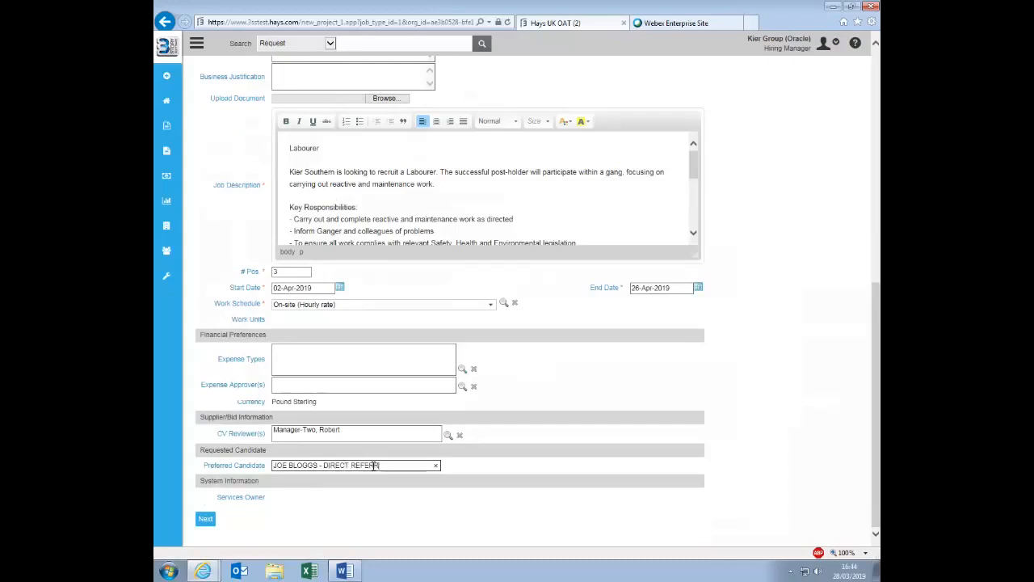
type("AL - 07123456789")
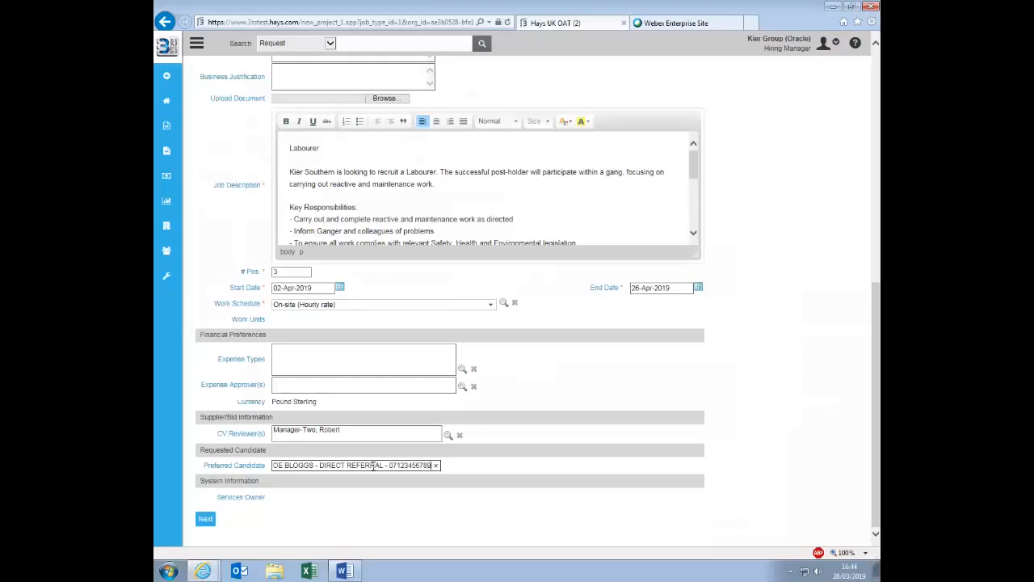
type("0")
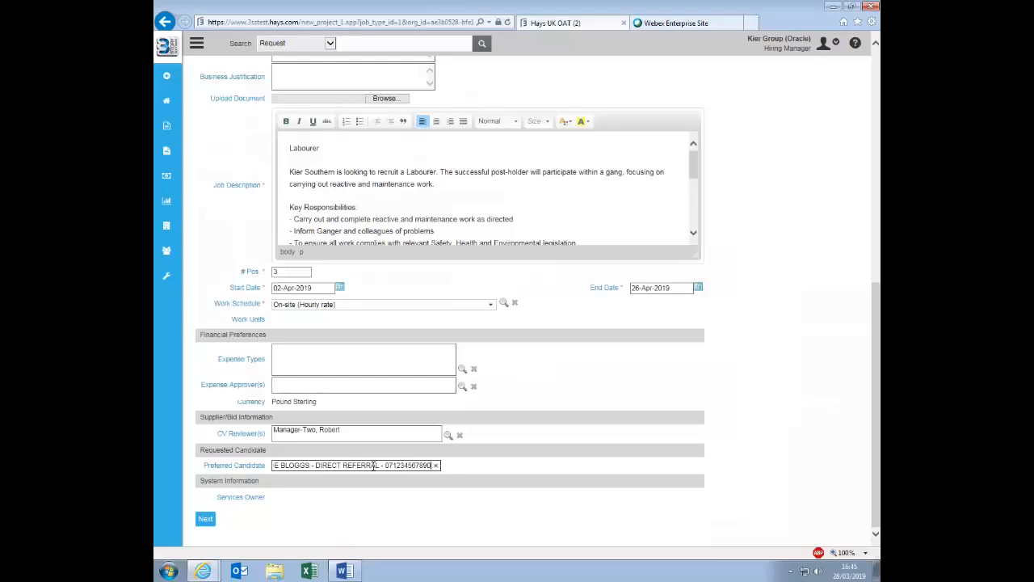
- Proceed from the vacancy details to the Financials step, keep the rate type Hourly, and continue to the Requirements step
left_click(203, 519)
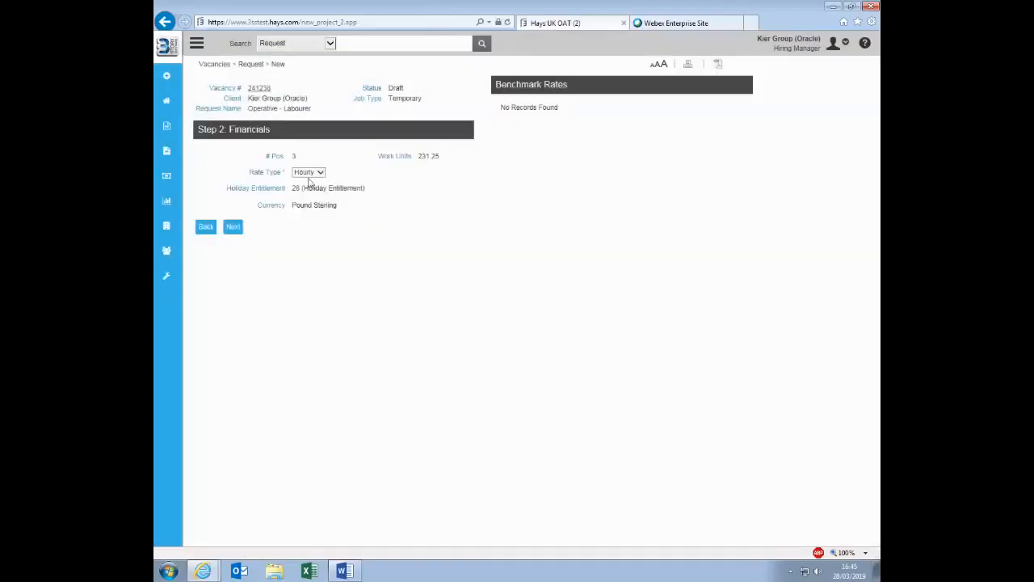
left_click(309, 172)
left_click(232, 226)
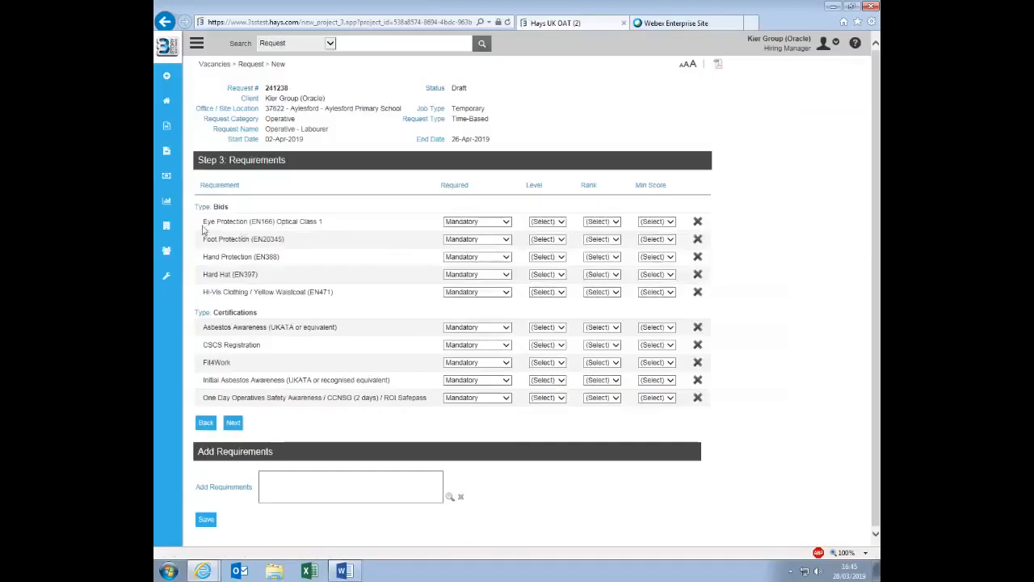
- Review the eye, foot and hand protection requirements and remove the Asbestos Awareness (UKATA or equivalent) certification from the request
left_click_drag(203, 221, 323, 221)
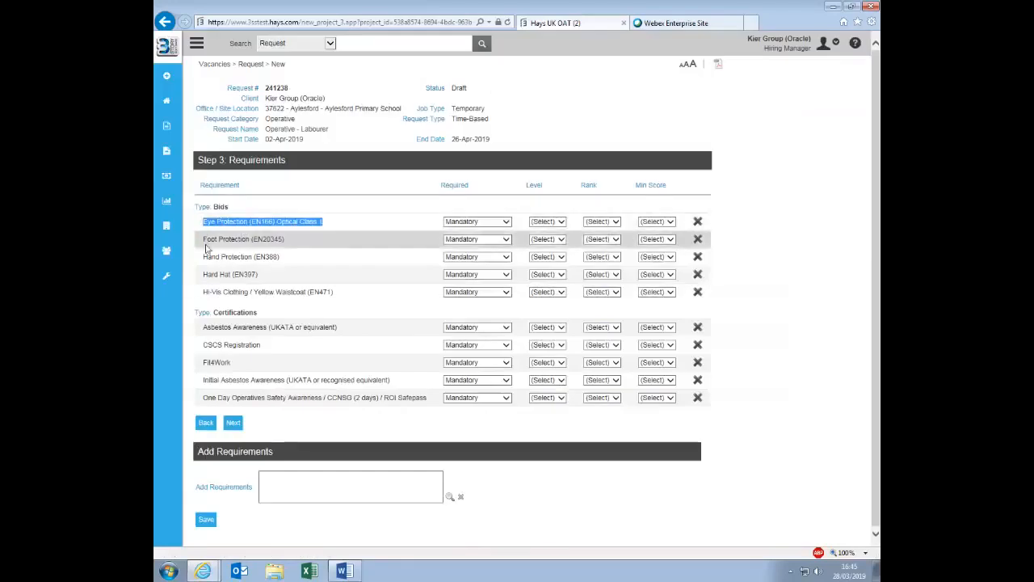
left_click_drag(203, 239, 284, 239)
left_click_drag(202, 257, 279, 256)
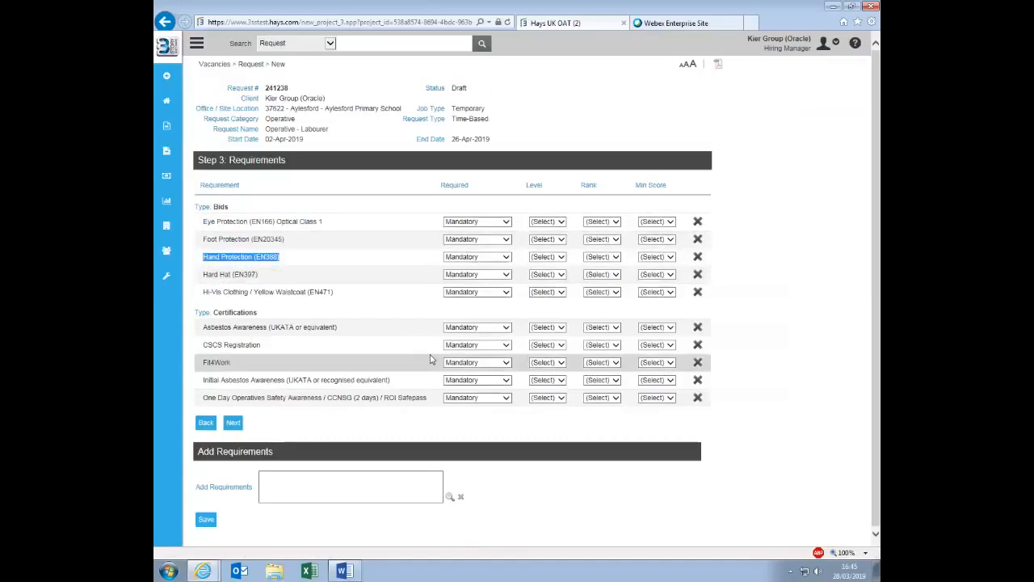
left_click(698, 328)
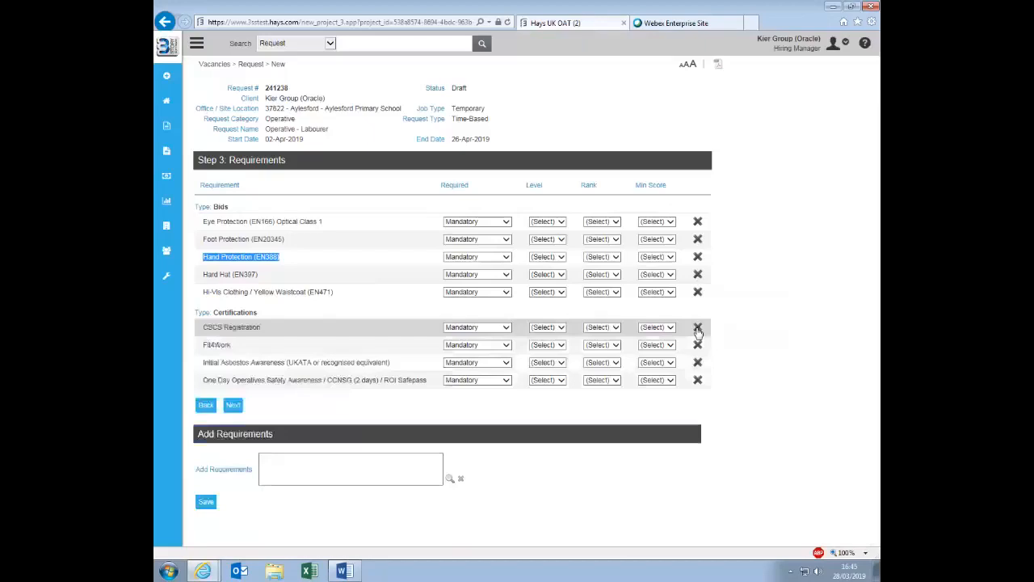
- Find the Confined Space Awareness certification among all available requirements and save it as an added requirement of the request
left_click(450, 480)
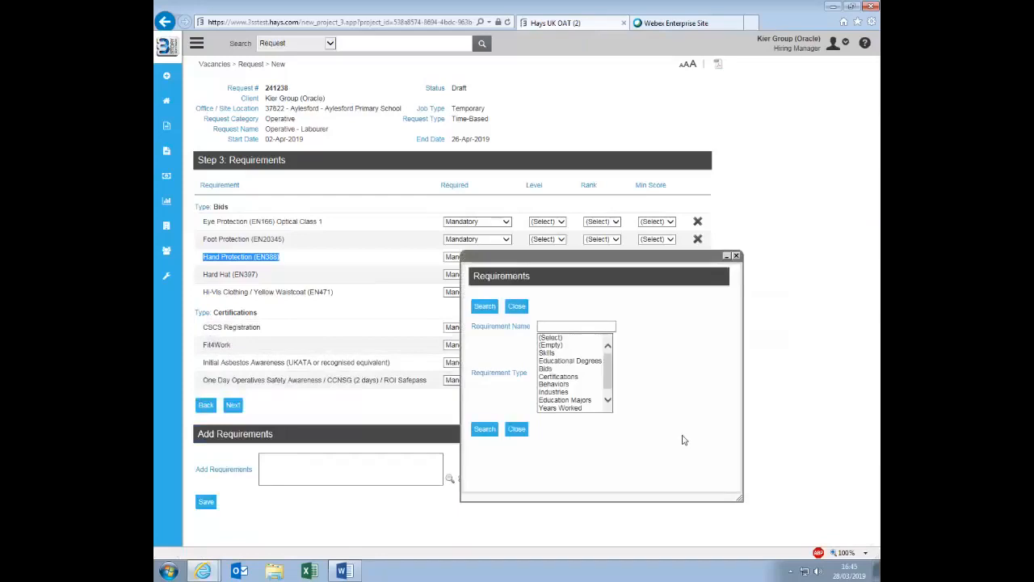
left_click(488, 431)
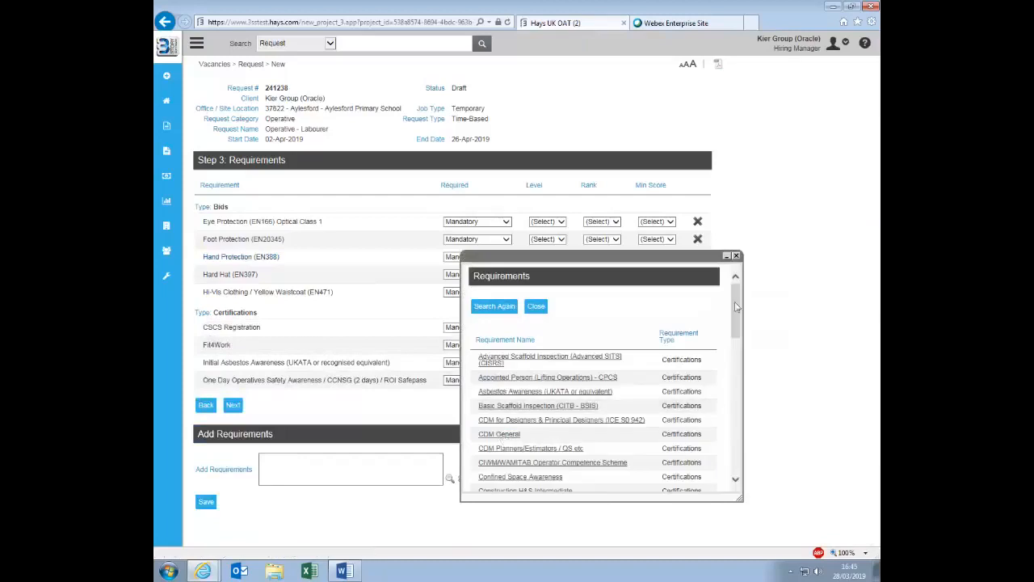
left_click_drag(736, 307, 739, 340)
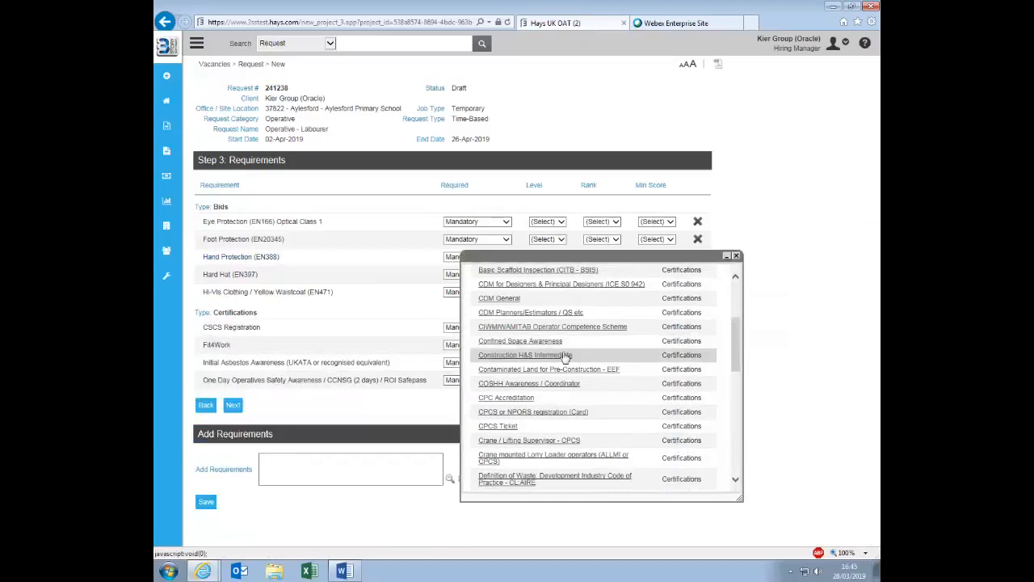
left_click(529, 343)
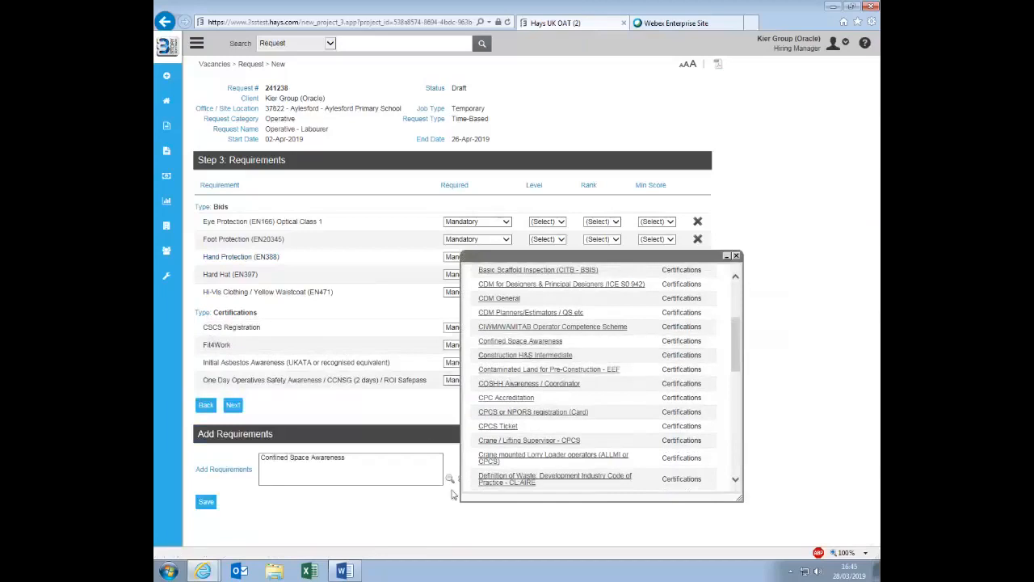
left_click(736, 256)
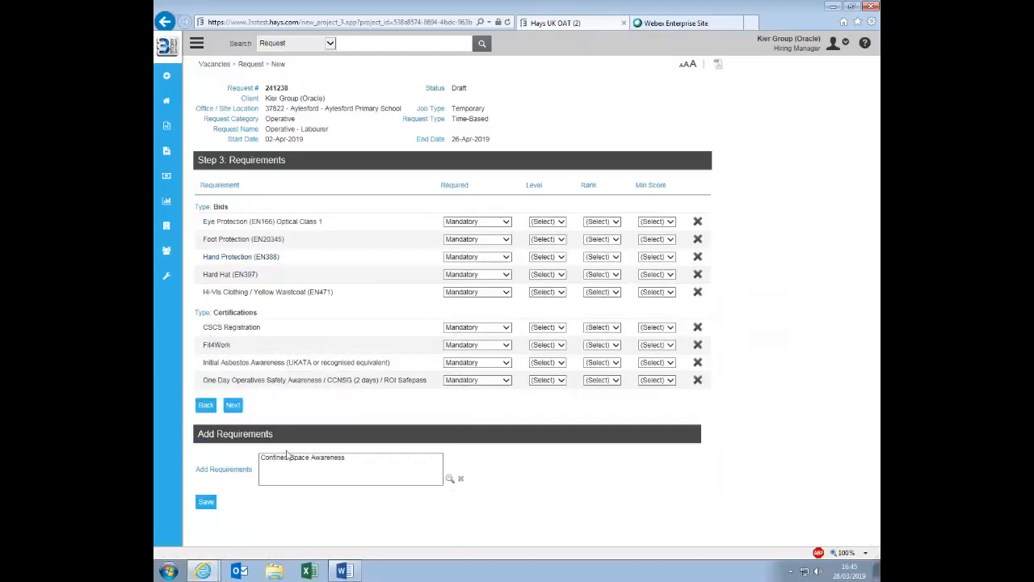
left_click(207, 502)
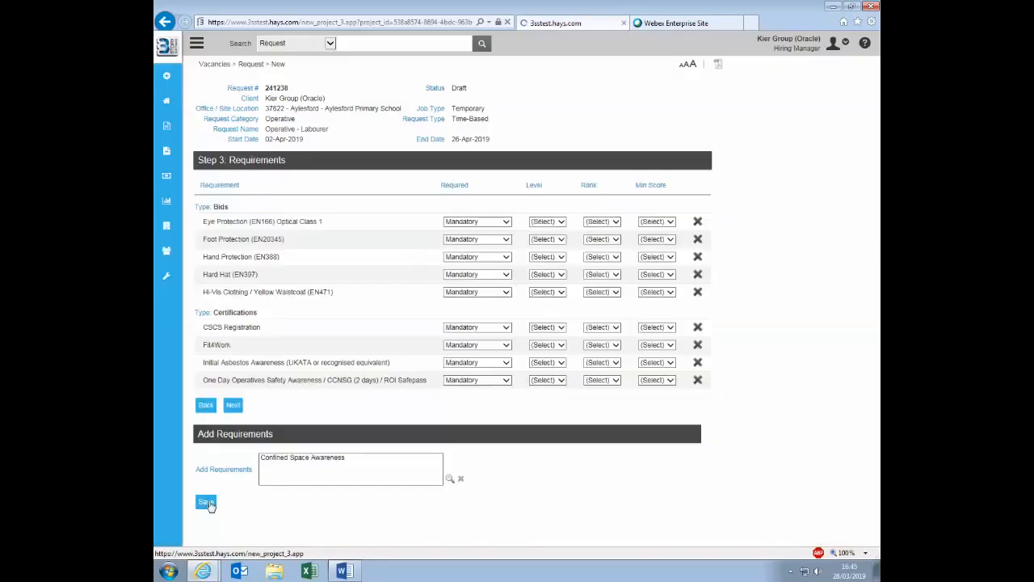
left_click(207, 503)
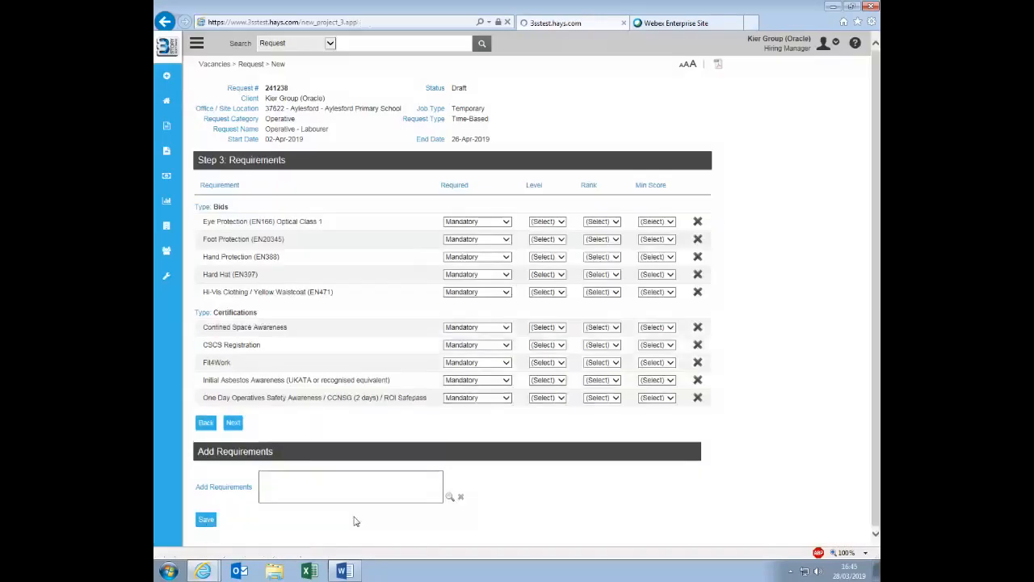
- Continue to the request summary and submit the Labourer vacancy request without comments
left_click(233, 422)
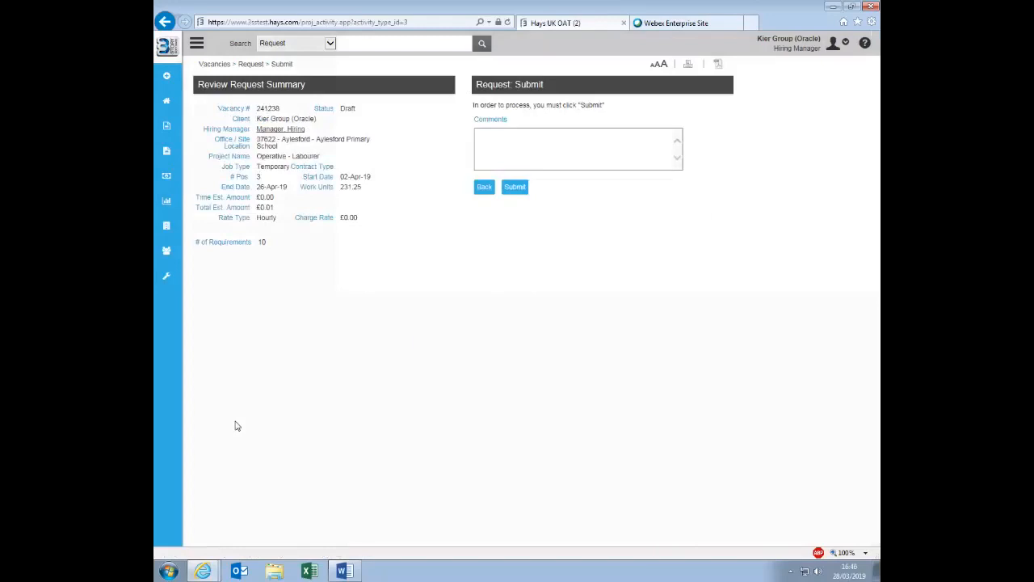
left_click(516, 187)
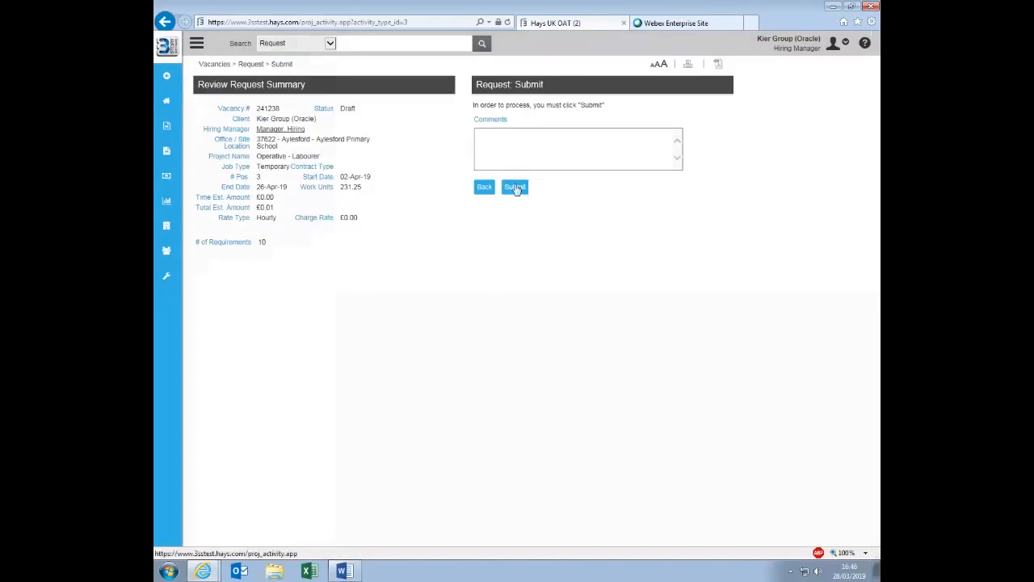